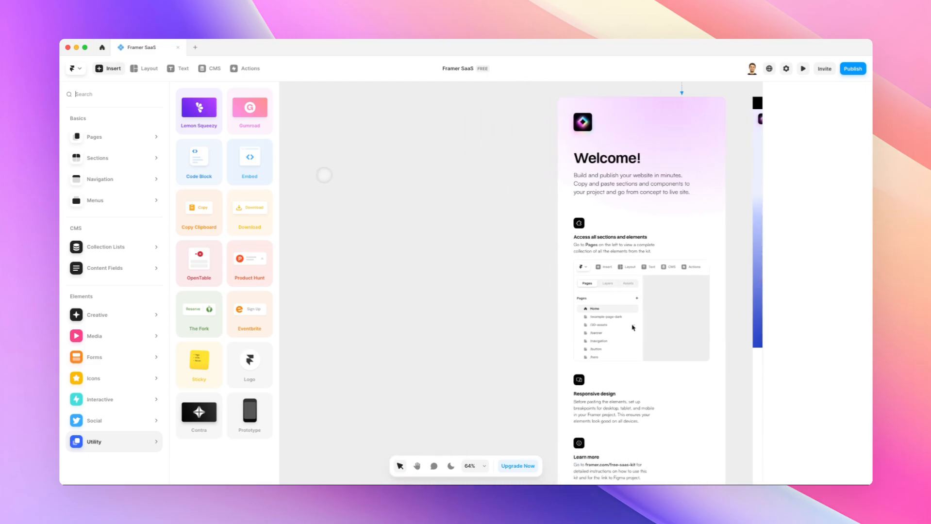
# - Insert a Product Hunt badge on an empty area of the canvas, try its Dark theme and return it to Light
pyautogui.scroll(3, 318, 174)
pyautogui.hscroll(-5, 311, 174)
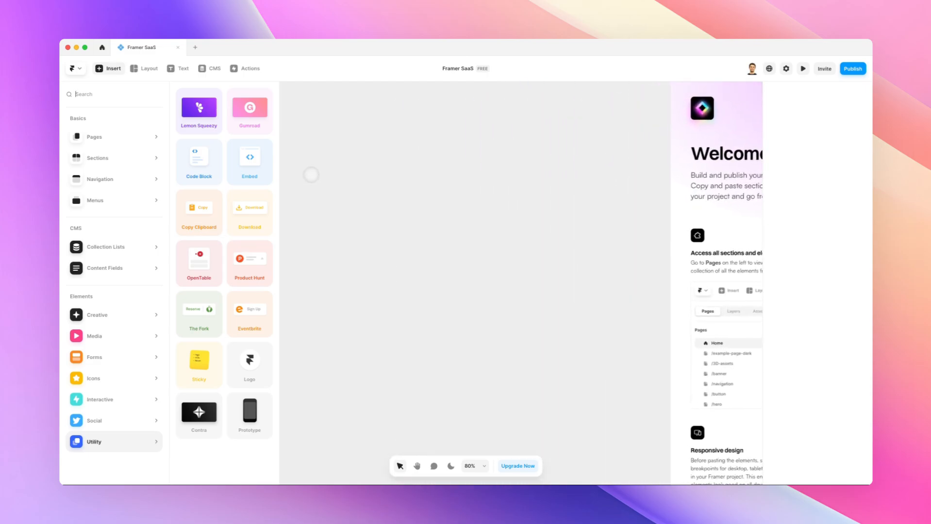
pyautogui.scroll(1, 310, 173)
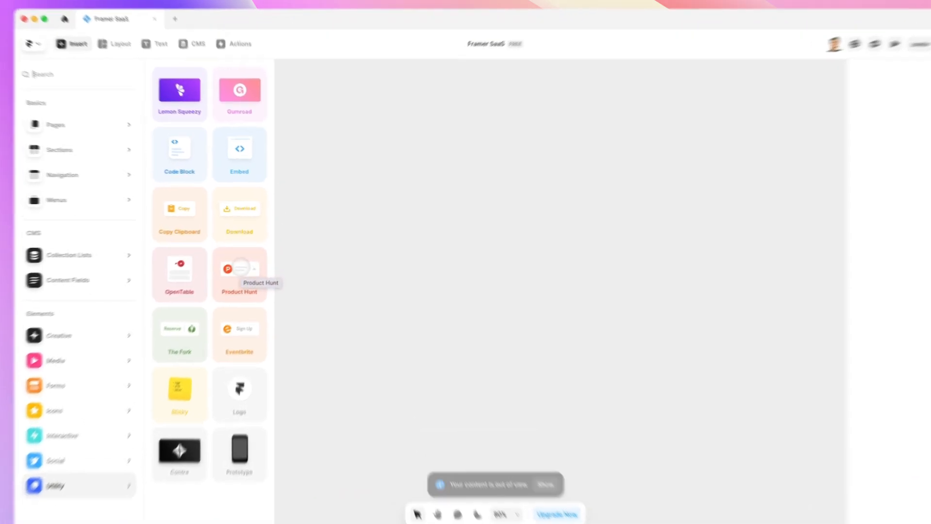
pyautogui.moveTo(252, 256); pyautogui.dragTo(436, 227)
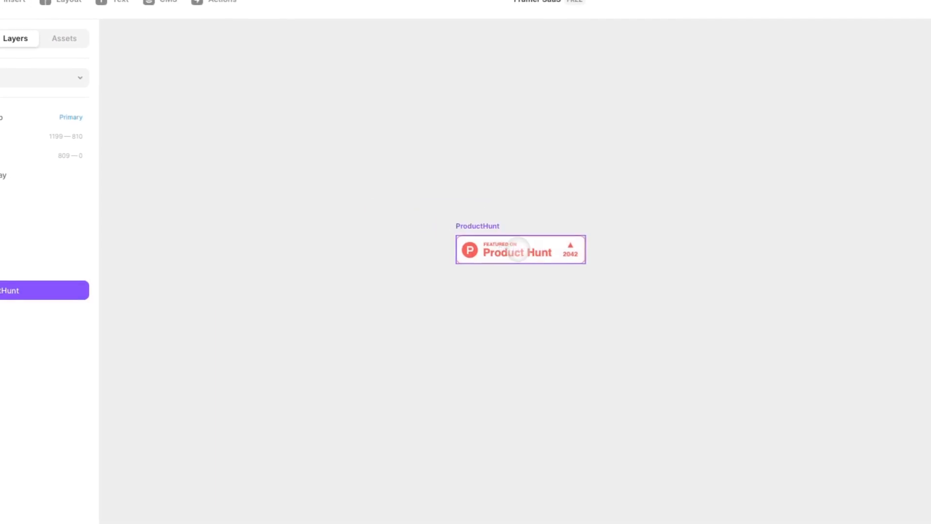
pyautogui.scroll(5, 488, 199)
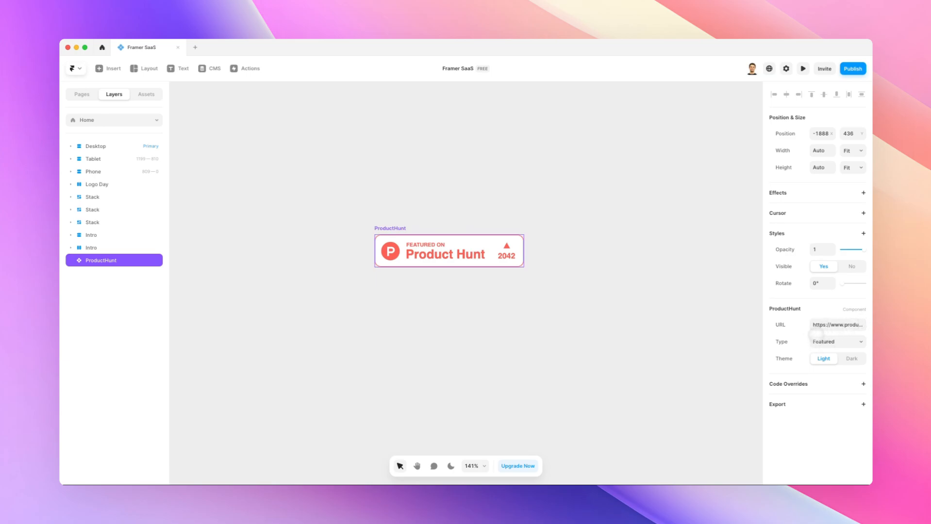
pyautogui.click(852, 358)
pyautogui.click(823, 359)
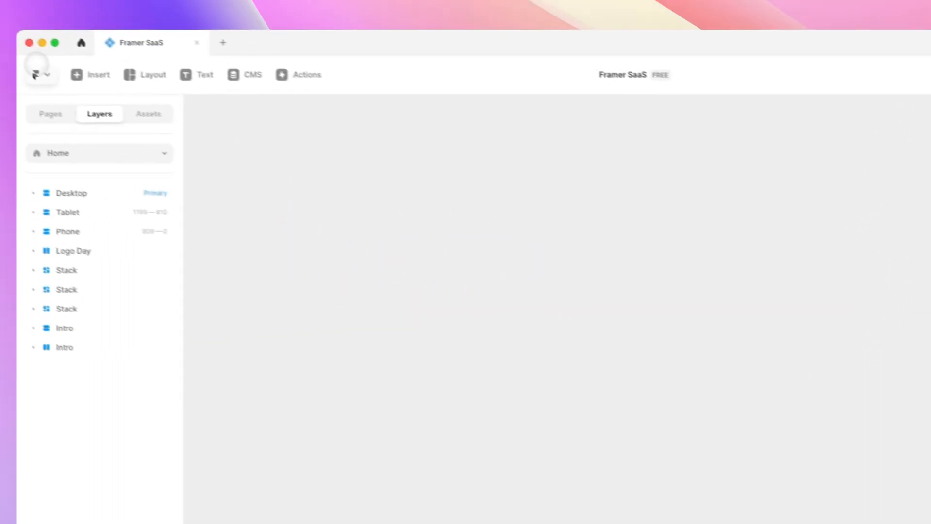
pyautogui.click(38, 74)
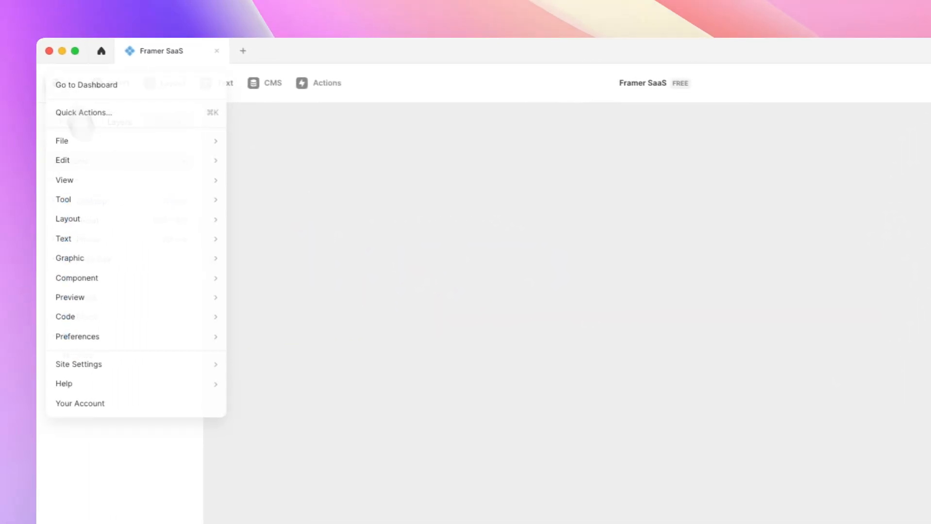
pyautogui.click(340, 399)
# - Insert a Logo component from the Utility elements onto the empty canvas
pyautogui.click(101, 69)
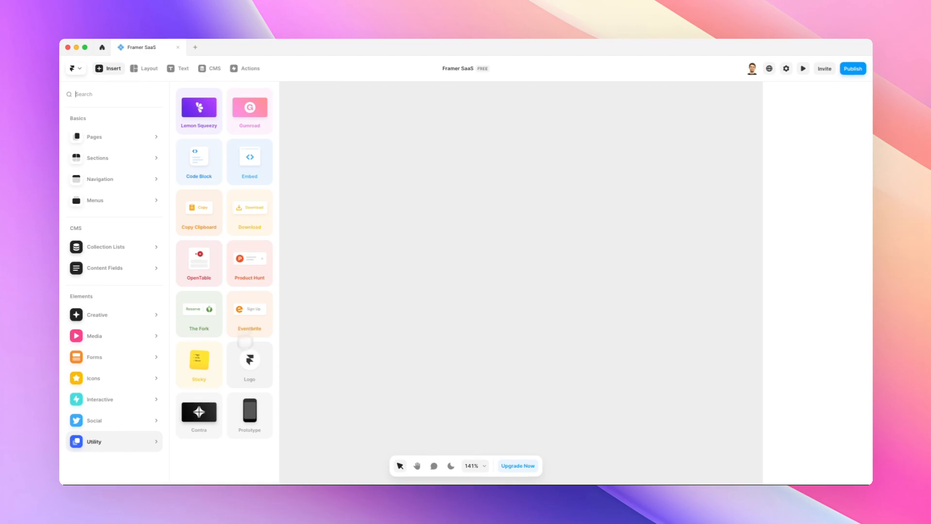
pyautogui.click(249, 362)
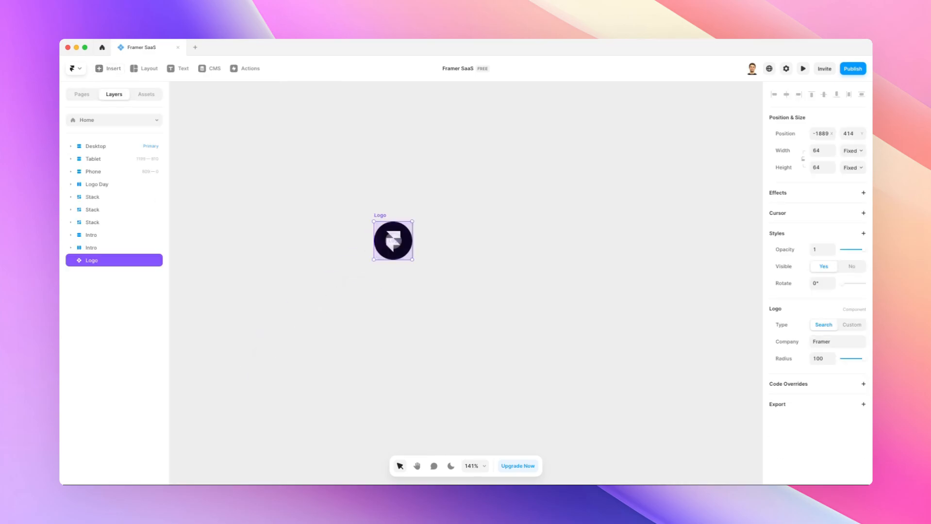
pyautogui.scroll(5, 353, 232)
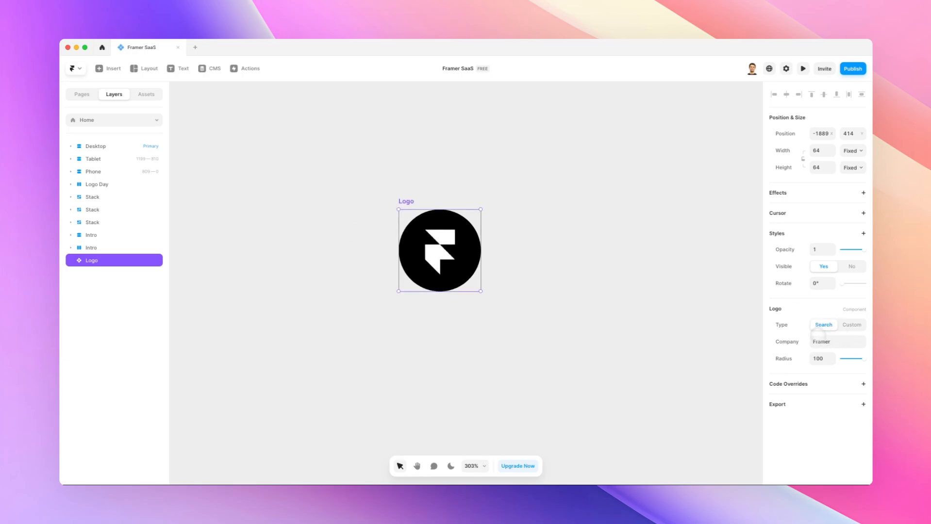
# - Try Facebook and Google as the logo's company and set it to instagram
pyautogui.click(844, 342)
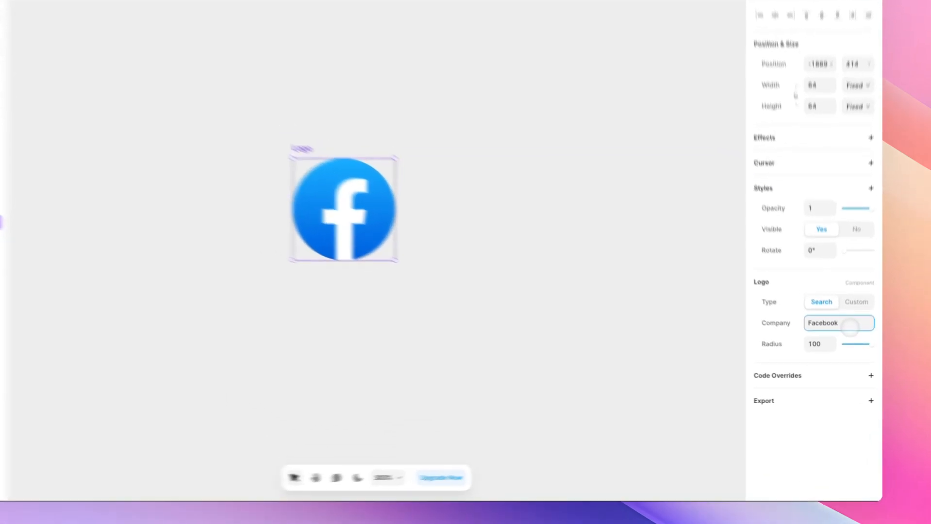
pyautogui.moveTo(846, 342); pyautogui.dragTo(783, 342)
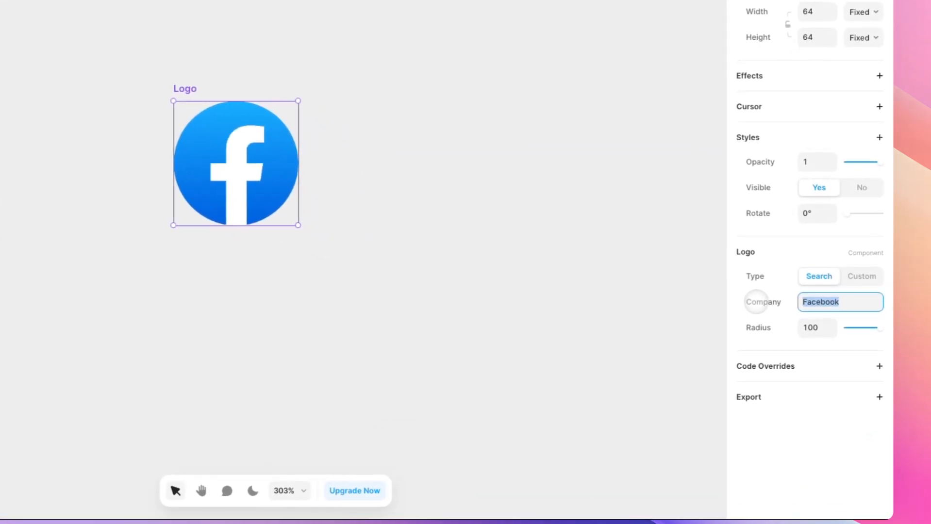
pyautogui.write('Google')
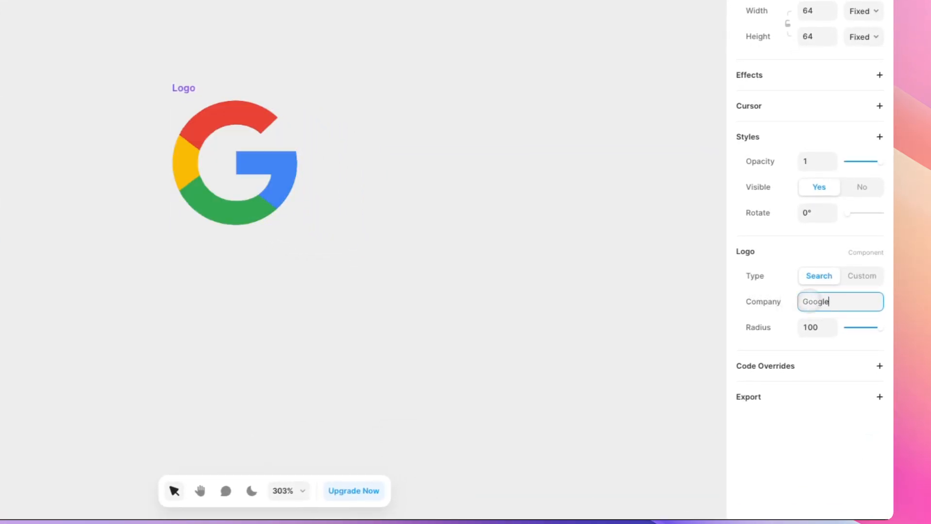
pyautogui.doubleClick(838, 302)
pyautogui.write('insta')
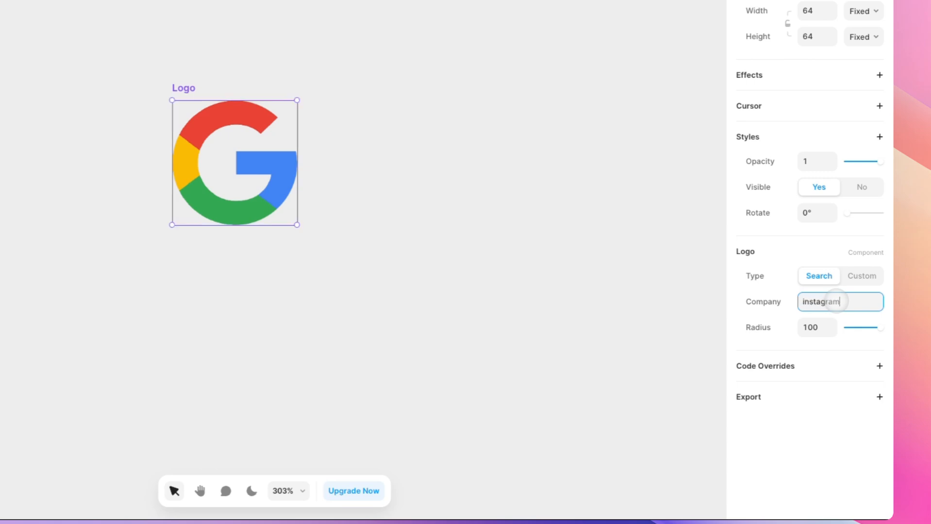
pyautogui.write('gram')
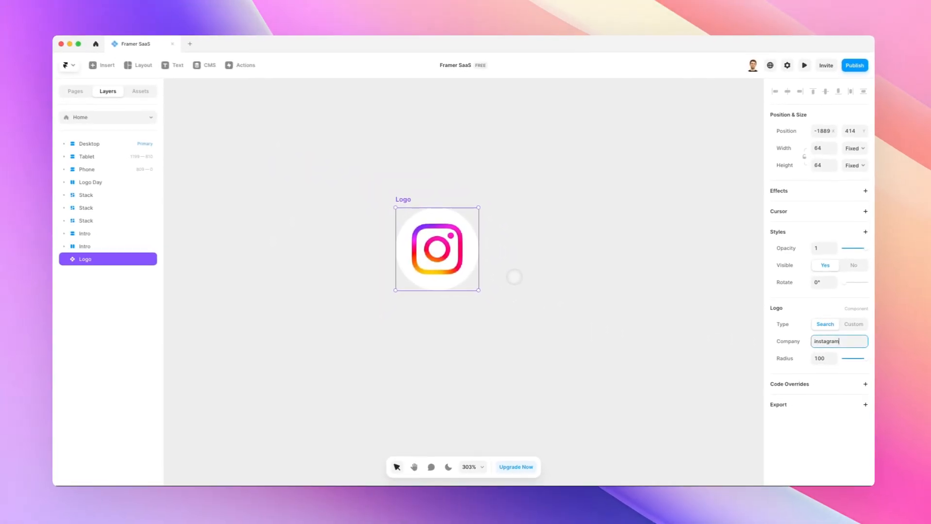
# - Switch the logo's type to Custom and set its source to Upload
pyautogui.click(854, 325)
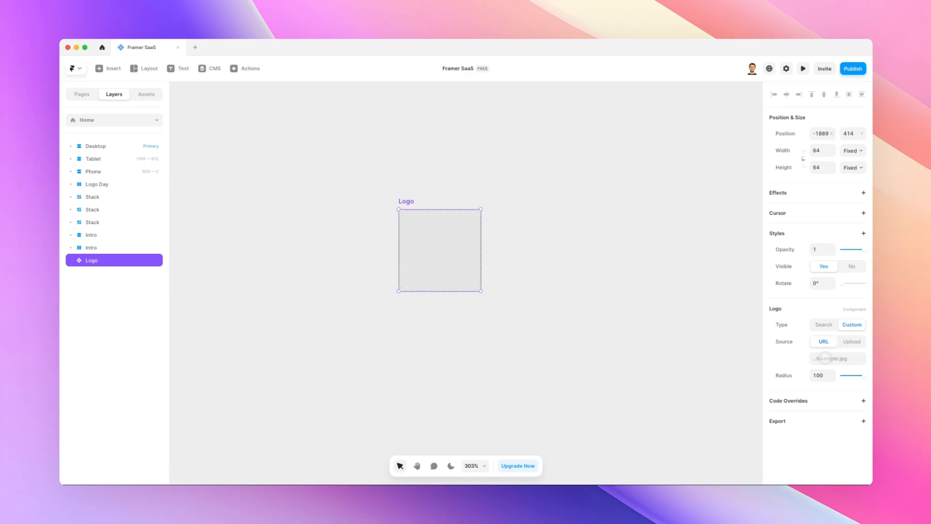
pyautogui.click(824, 359)
pyautogui.click(845, 343)
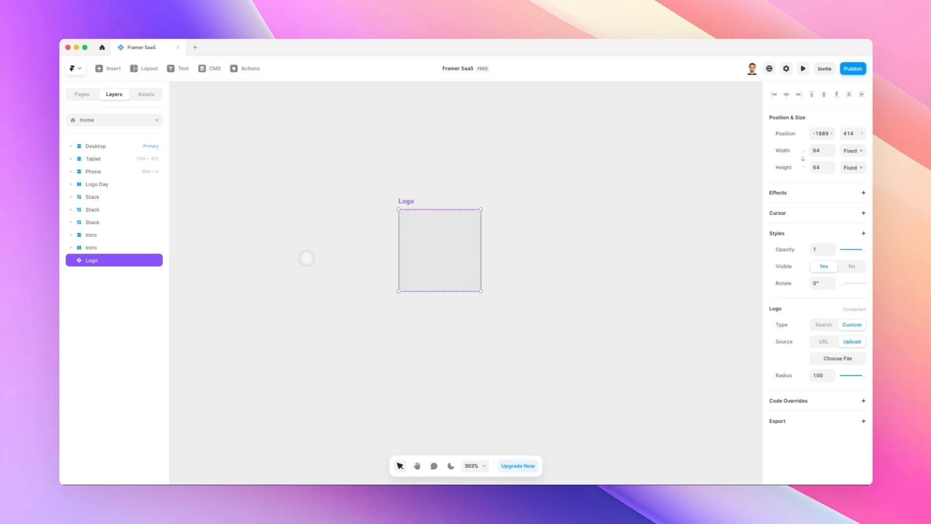
# - Delete the logo and insert a Sticky note from the Utility elements onto the canvas
pyautogui.hscroll(1, 311, 257)
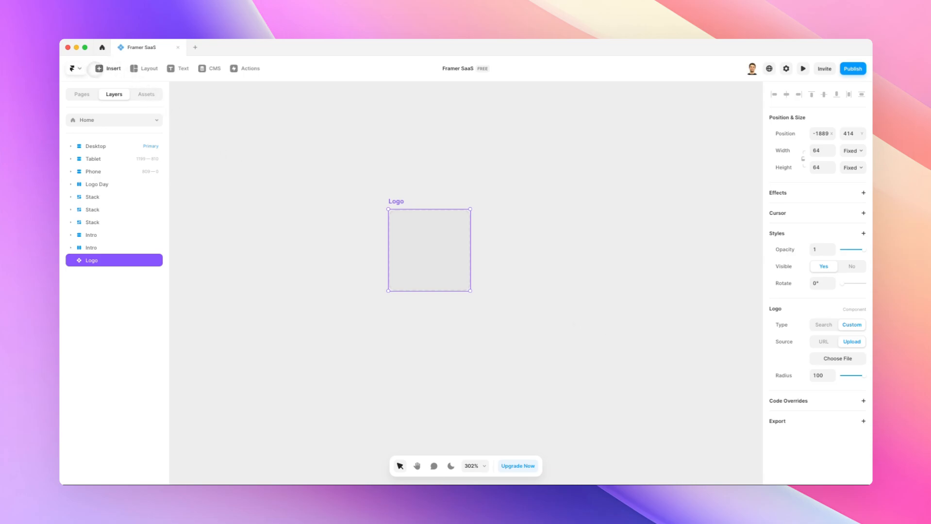
pyautogui.press('Delete')
pyautogui.click(109, 69)
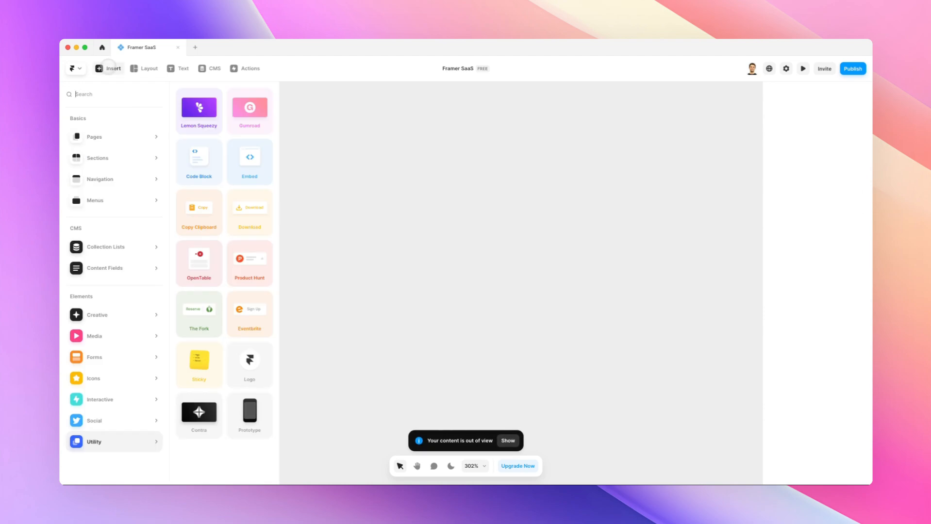
pyautogui.moveTo(111, 418)
pyautogui.moveTo(120, 442)
pyautogui.moveTo(214, 365); pyautogui.dragTo(452, 198)
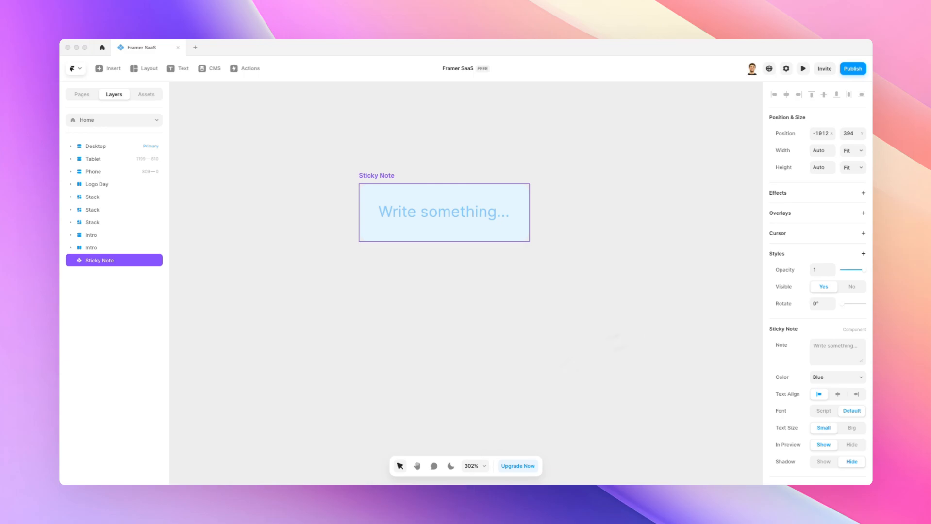
# - Fill the sticky note with one "Approximately" line each: Calories 365 kcal, Protein 33.75g, Fat 6.75g, Carbohydrates 40.25g, Fiber 4.75g, Sodium 450.5-505.5mg
pyautogui.click(835, 351)
pyautogui.write('Calories: Approximately 365 kcal Protein: Approximately 33.75g Fat: Approximately 6.75g Carbohydrates: Approximately 40.25g Fiber: Approximately 4.75g Sodium: Approximately 450.5-505.5mg')
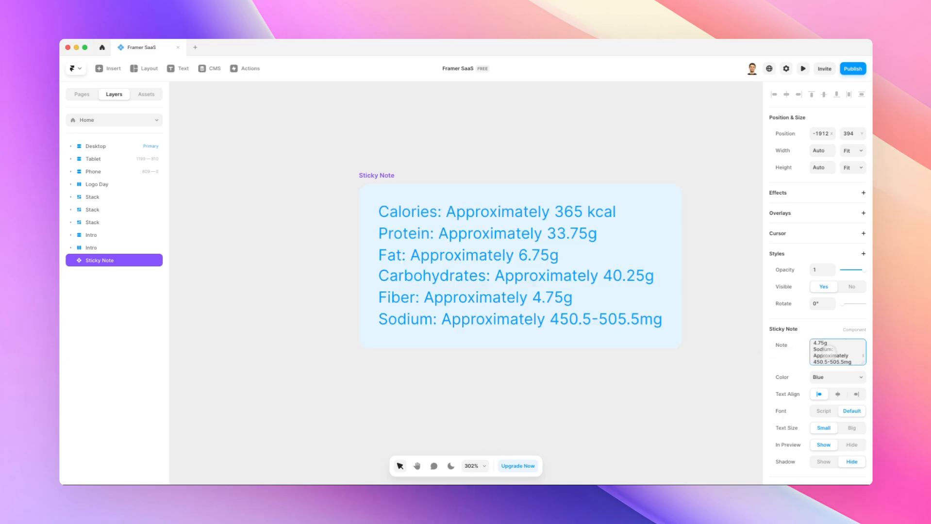
pyautogui.hscroll(2, 644, 237)
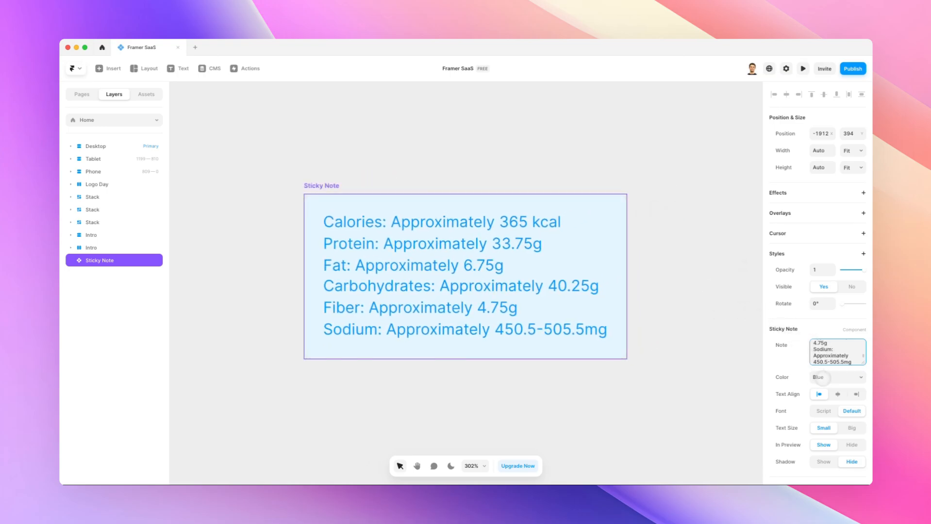
# - Try Yellow as the sticky note's color and set it to Green
pyautogui.click(823, 377)
pyautogui.click(824, 424)
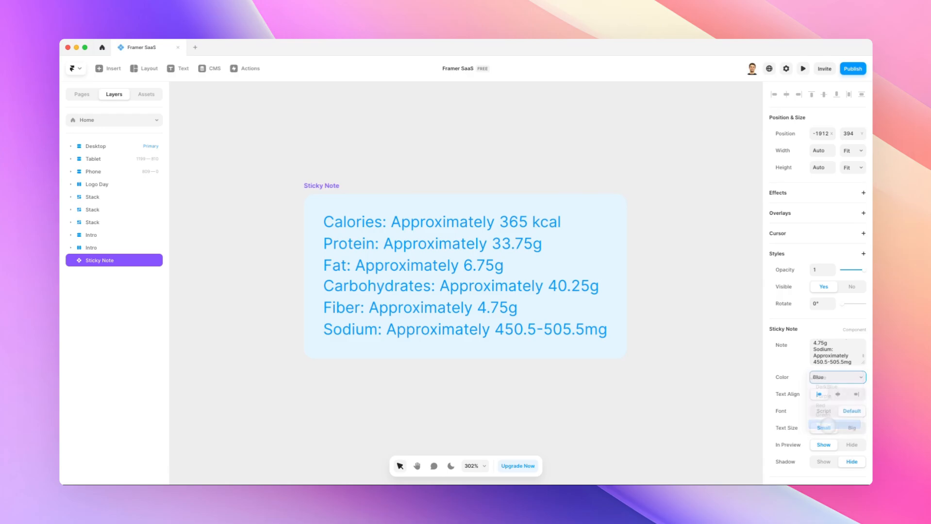
pyautogui.click(824, 378)
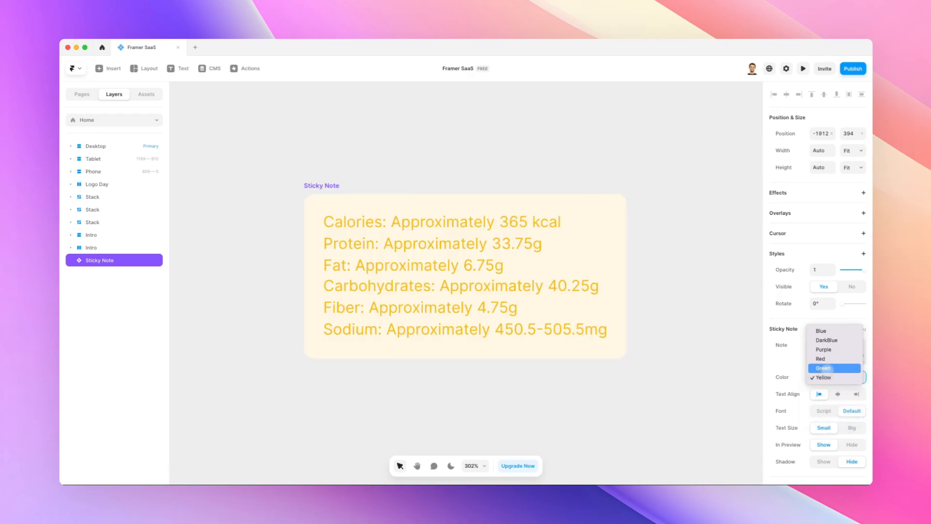
pyautogui.click(824, 369)
# - Try centered text and the Script font on the sticky note, restoring left alignment and the Default font
pyautogui.click(838, 394)
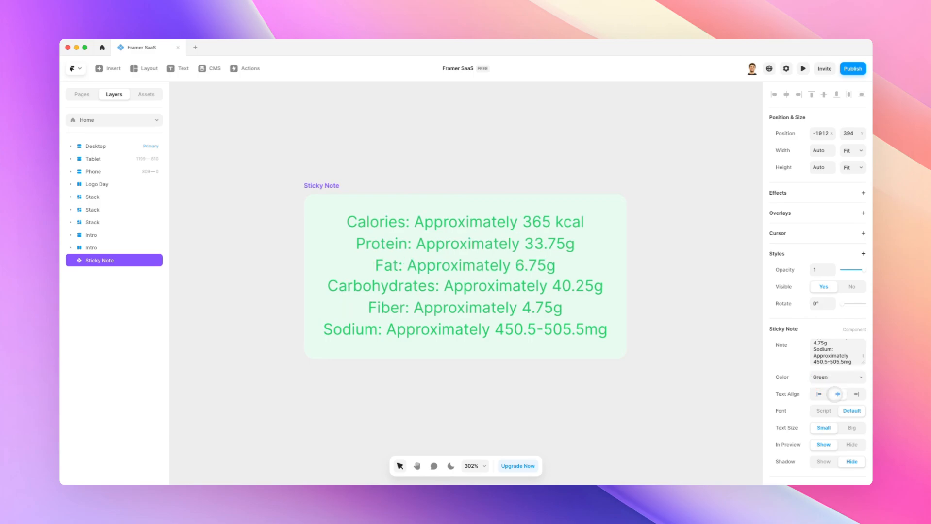
pyautogui.click(819, 394)
pyautogui.click(827, 411)
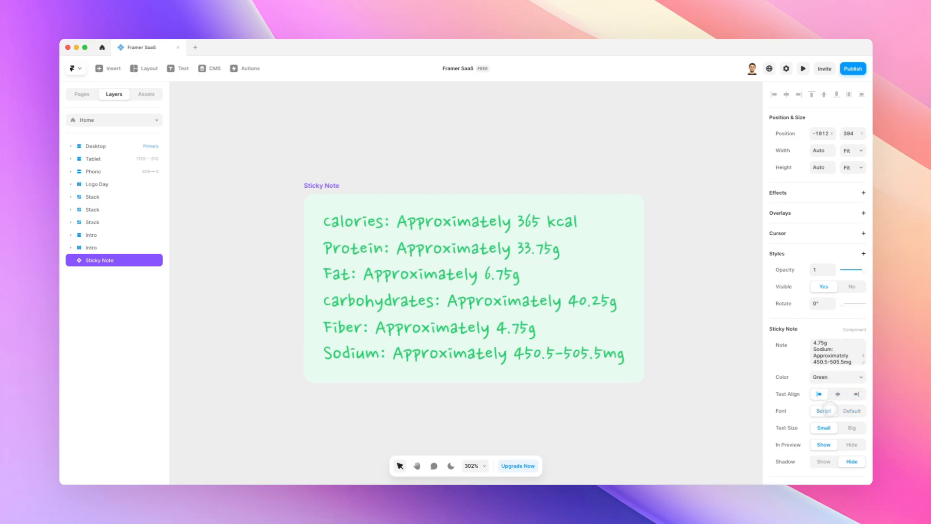
pyautogui.scroll(-2, 624, 325)
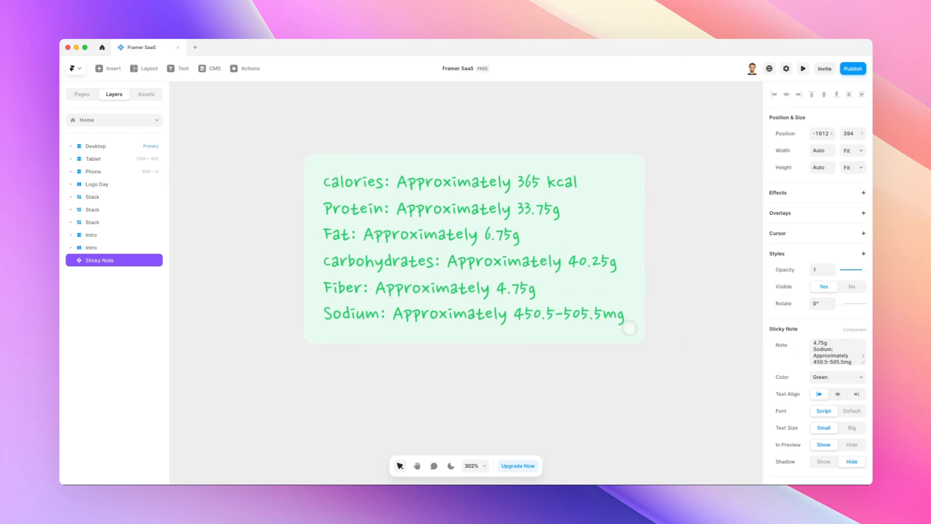
pyautogui.scroll(1, 629, 326)
pyautogui.click(849, 410)
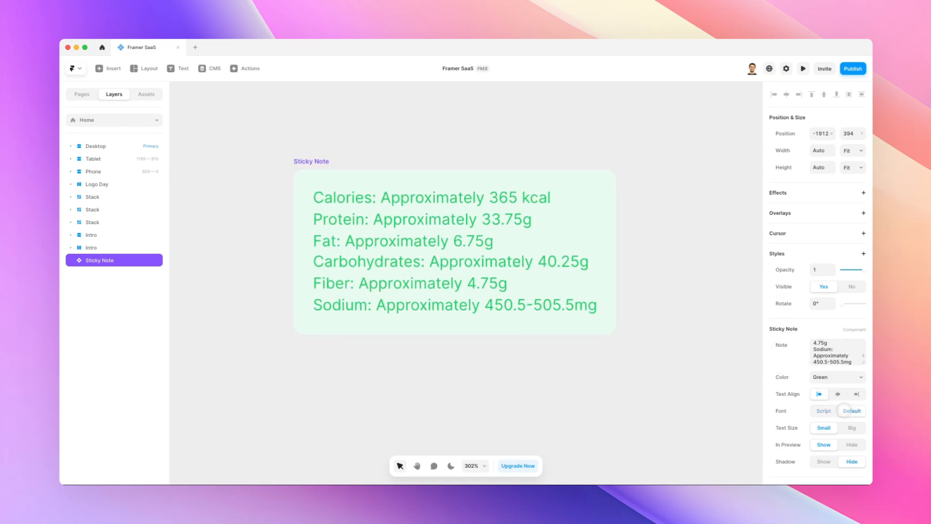
# - Set the sticky note's text size to Big and show its shadow
pyautogui.click(852, 428)
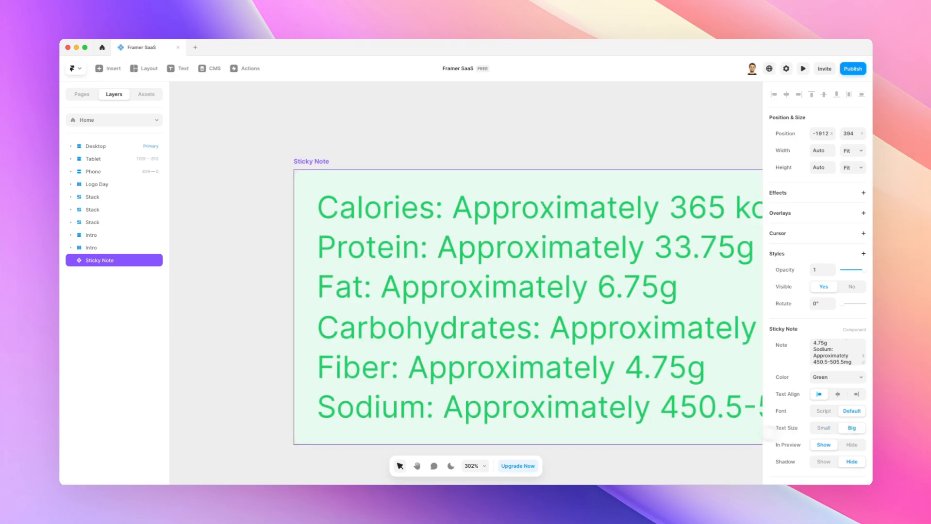
pyautogui.scroll(-2, 680, 408)
pyautogui.hscroll(5, 672, 403)
pyautogui.scroll(-2, 673, 403)
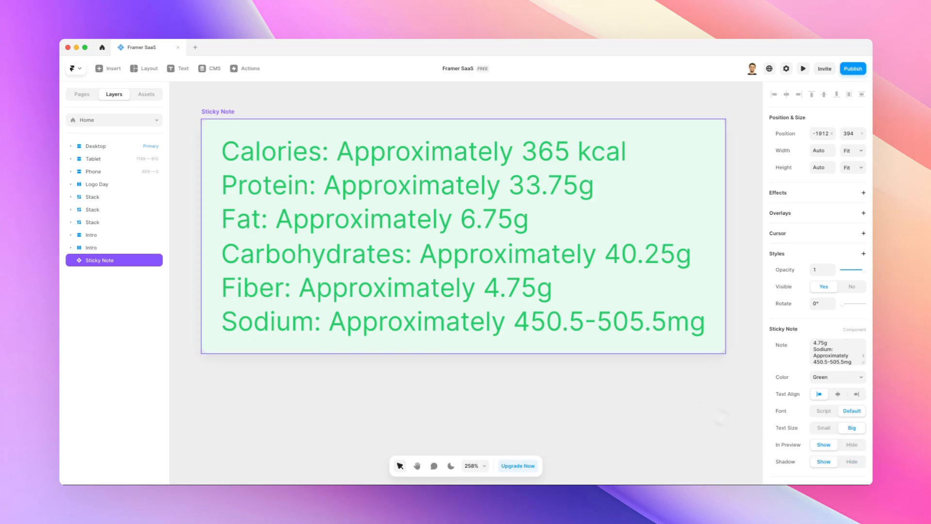
pyautogui.scroll(-2, 618, 387)
pyautogui.click(623, 390)
pyautogui.click(523, 260)
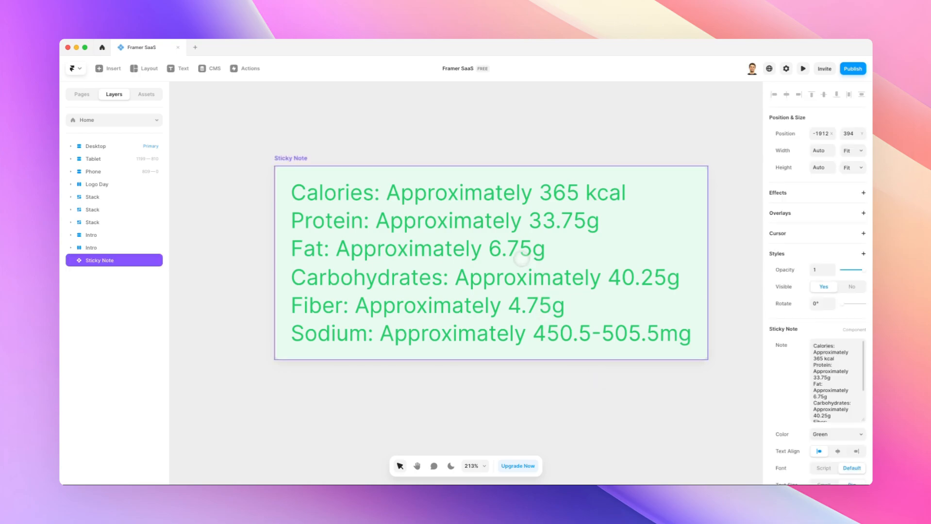
pyautogui.scroll(-1, 522, 259)
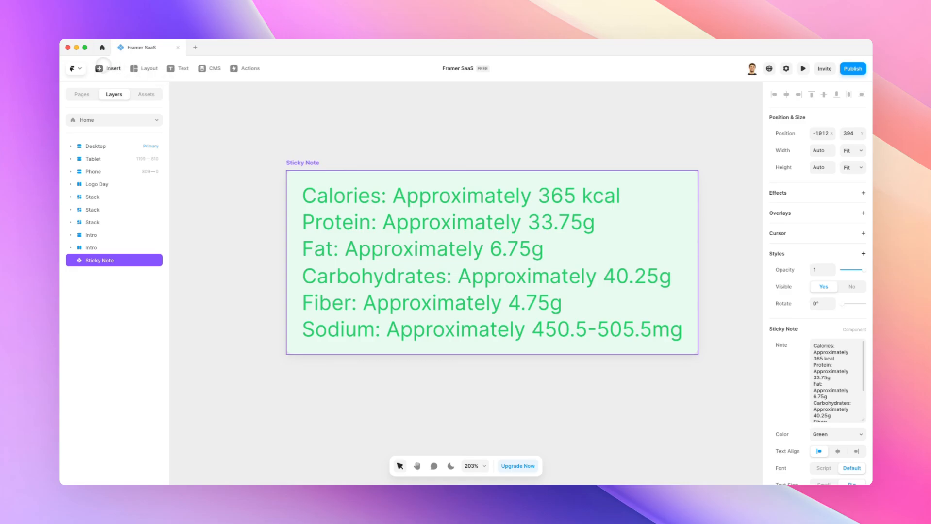
# - Delete the sticky note and insert a Prototype component from the Utility elements onto the canvas
pyautogui.press('Delete')
pyautogui.click(103, 65)
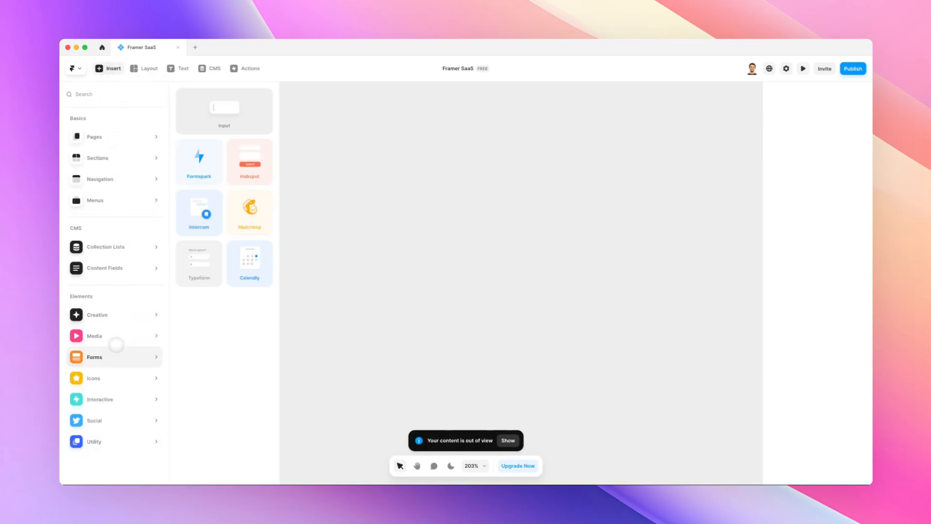
pyautogui.moveTo(110, 429)
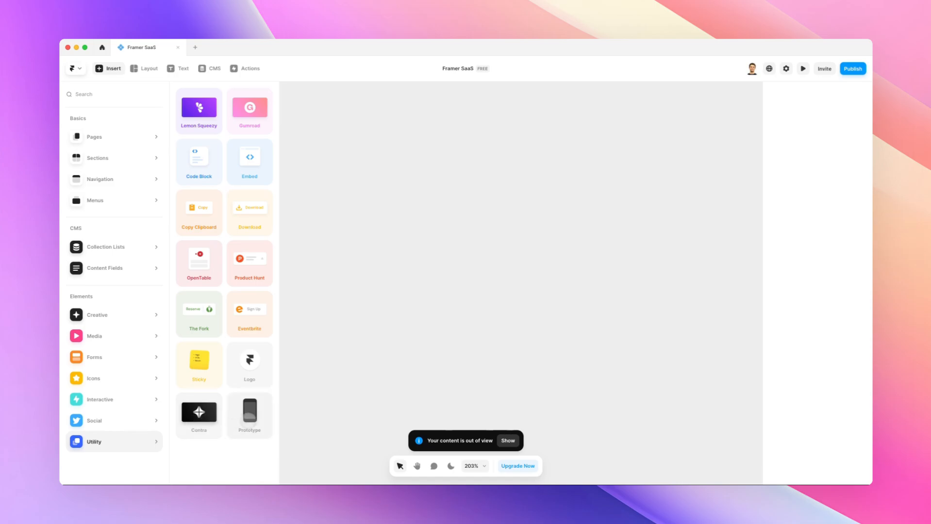
pyautogui.moveTo(250, 417); pyautogui.dragTo(416, 276)
pyautogui.hotkey('shift', '2')
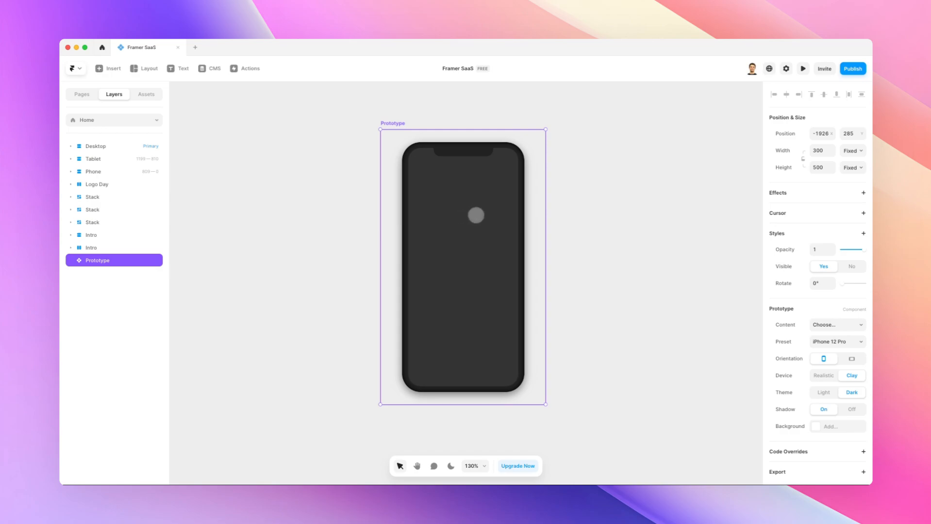
# - Check the Prototype's content options and try the iPhone 11 Pro and iPhone 12 device presets on it
pyautogui.click(829, 325)
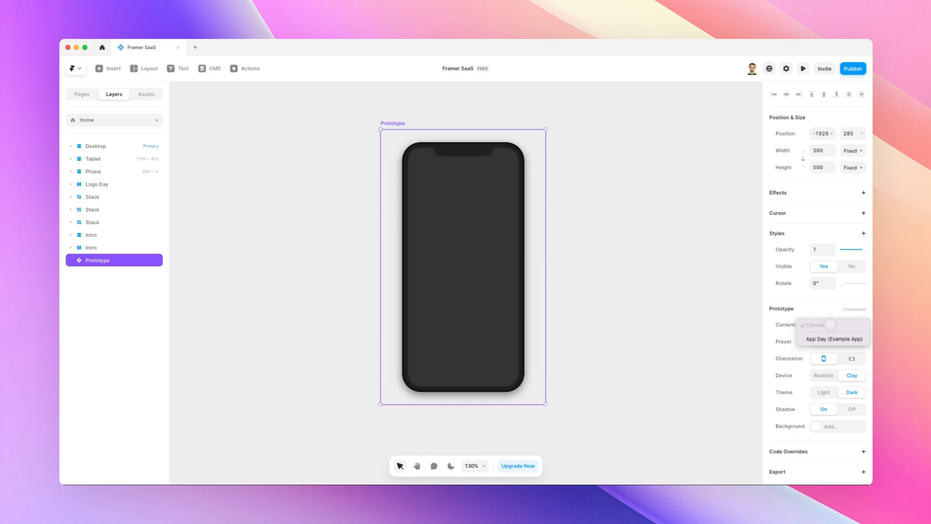
pyautogui.click(834, 325)
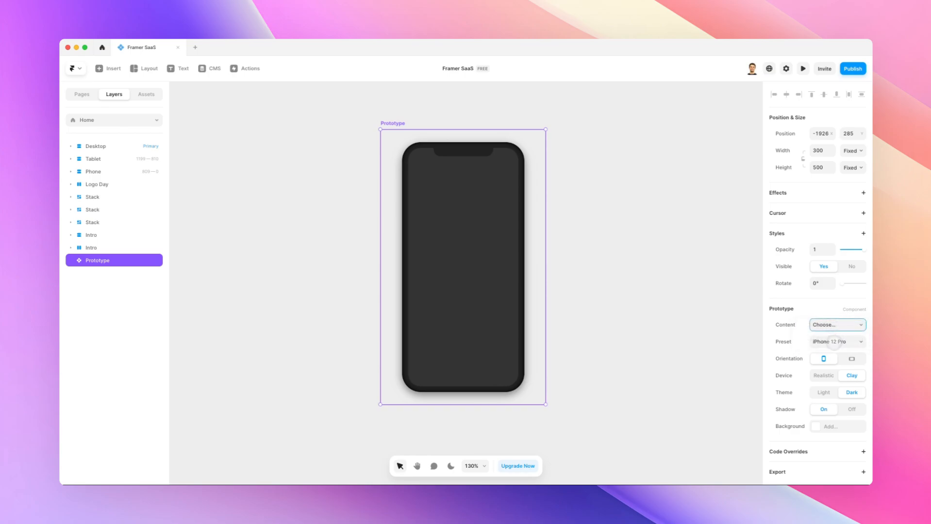
pyautogui.click(834, 342)
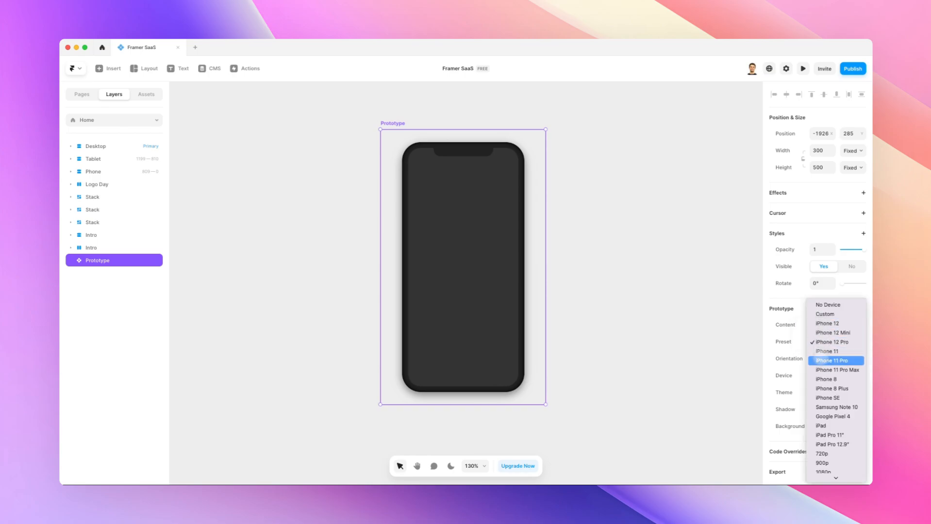
pyautogui.click(836, 361)
pyautogui.click(834, 342)
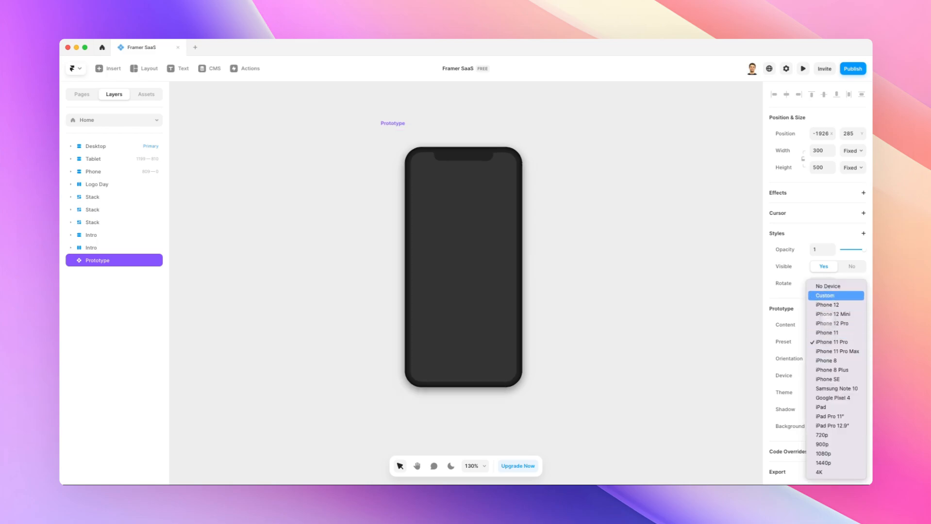
pyautogui.click(831, 305)
# - Try the iPad preset on the Prototype and switch it to the 1080p preset
pyautogui.click(834, 343)
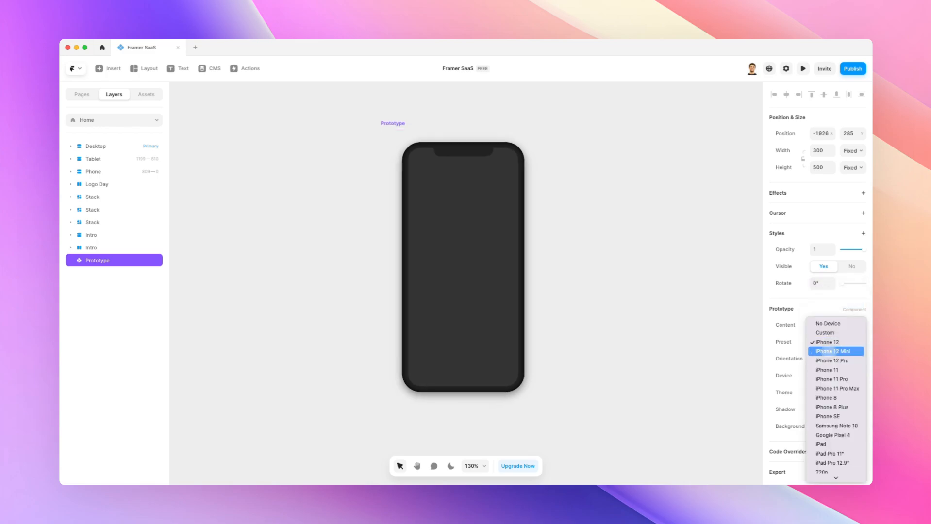
pyautogui.scroll(-3, 836, 378)
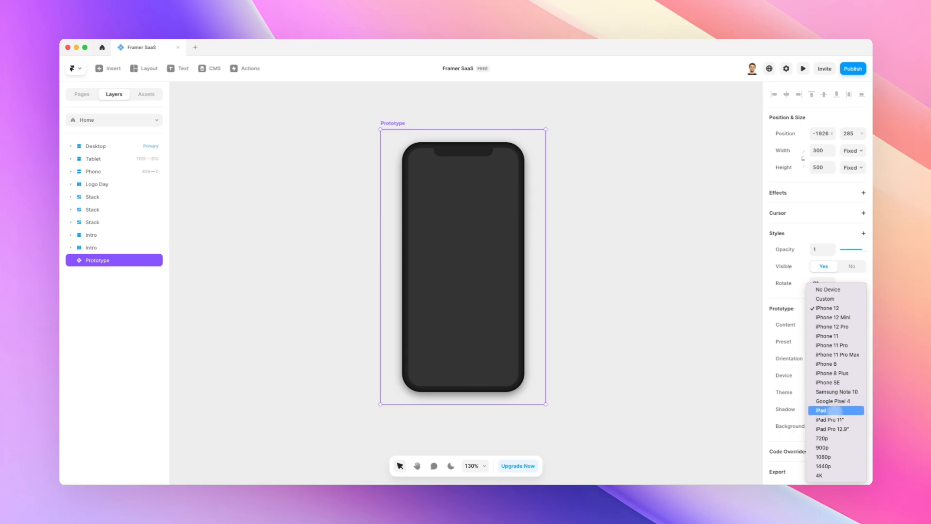
pyautogui.click(834, 411)
pyautogui.click(828, 341)
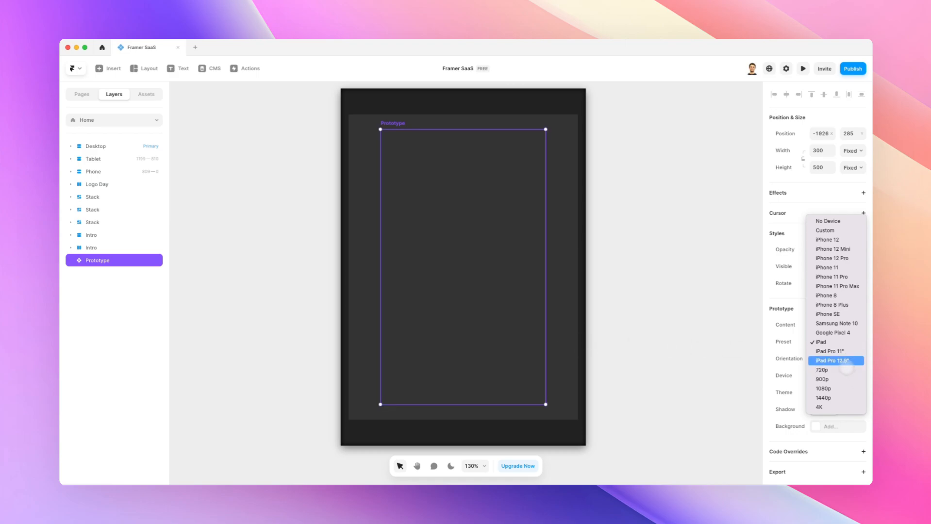
pyautogui.click(834, 388)
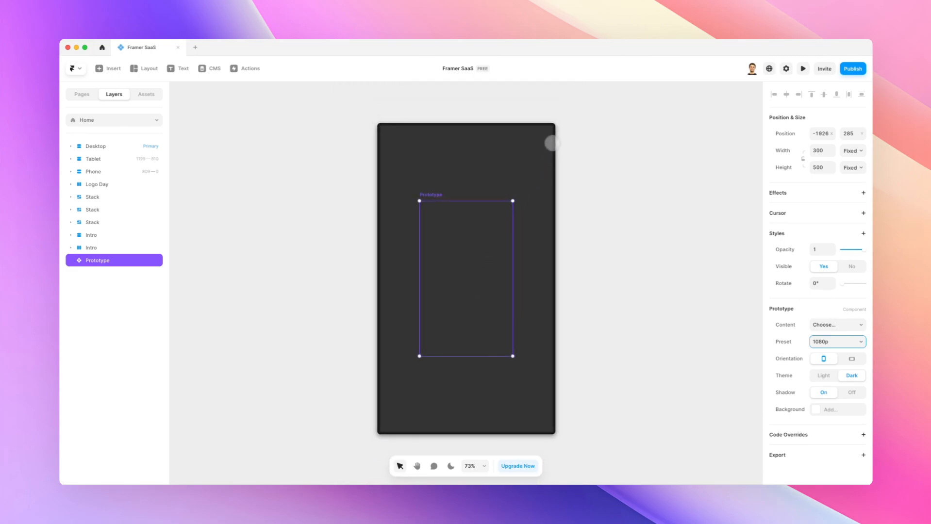
# - Rotate the Prototype a quarter turn into landscape and delete it from the canvas
pyautogui.moveTo(518, 197); pyautogui.dragTo(586, 334)
pyautogui.click(536, 177)
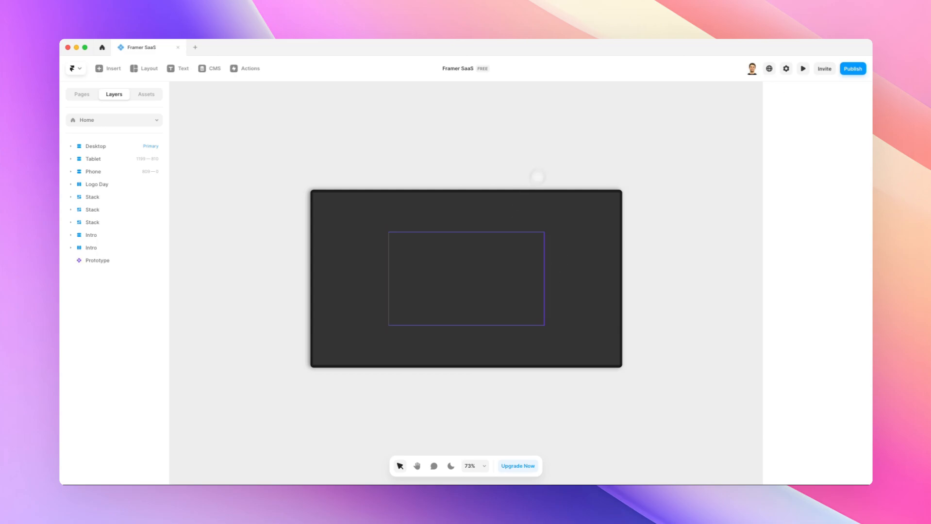
pyautogui.click(422, 247)
pyautogui.press('Delete')
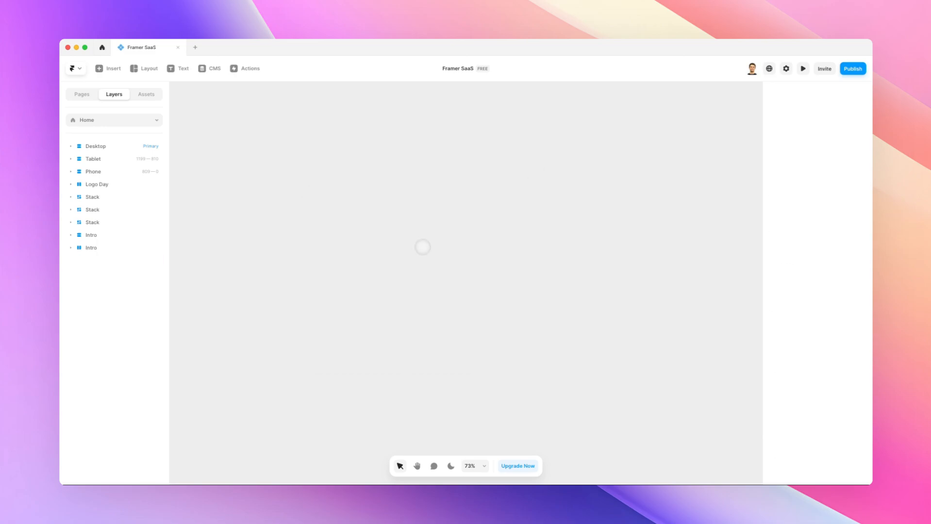
# - Insert a Lemon Squeezy buy button from the Utility elements onto the empty canvas
pyautogui.click(109, 68)
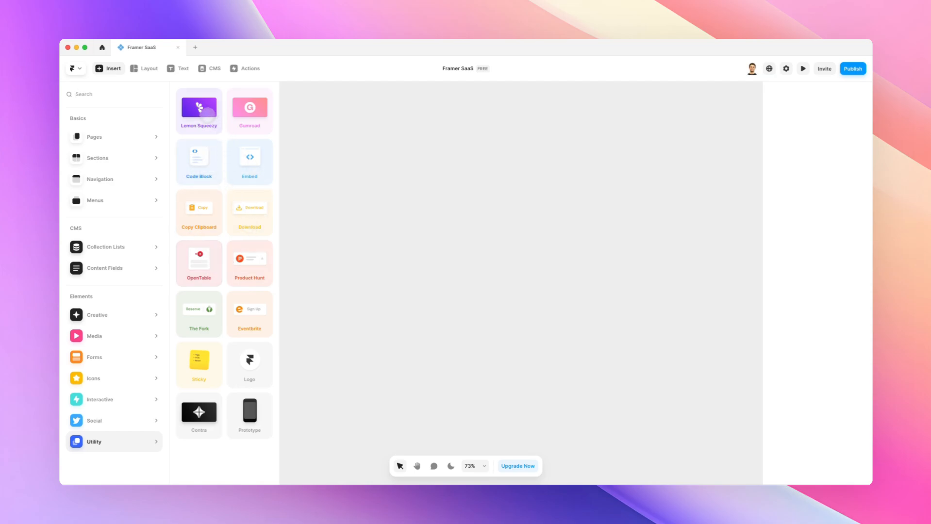
pyautogui.moveTo(208, 115); pyautogui.dragTo(439, 218)
pyautogui.scroll(5, 441, 216)
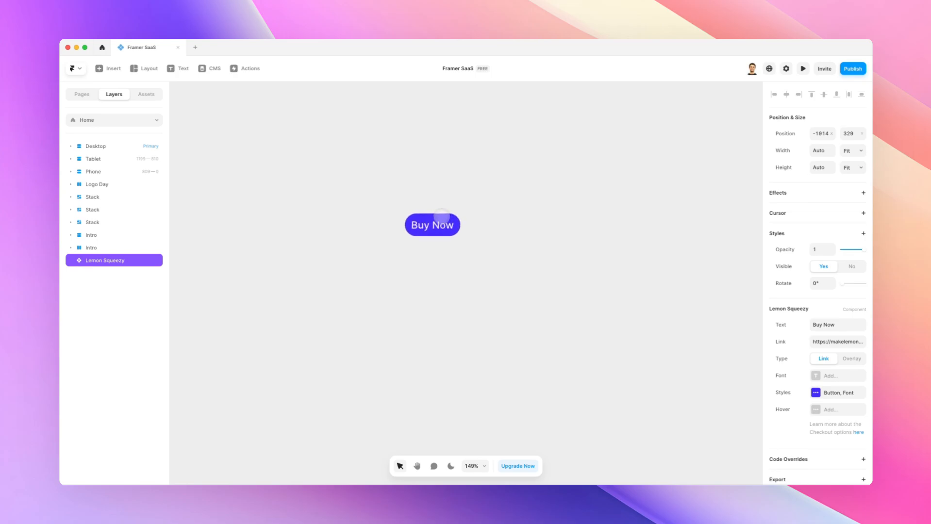
pyautogui.scroll(3, 441, 218)
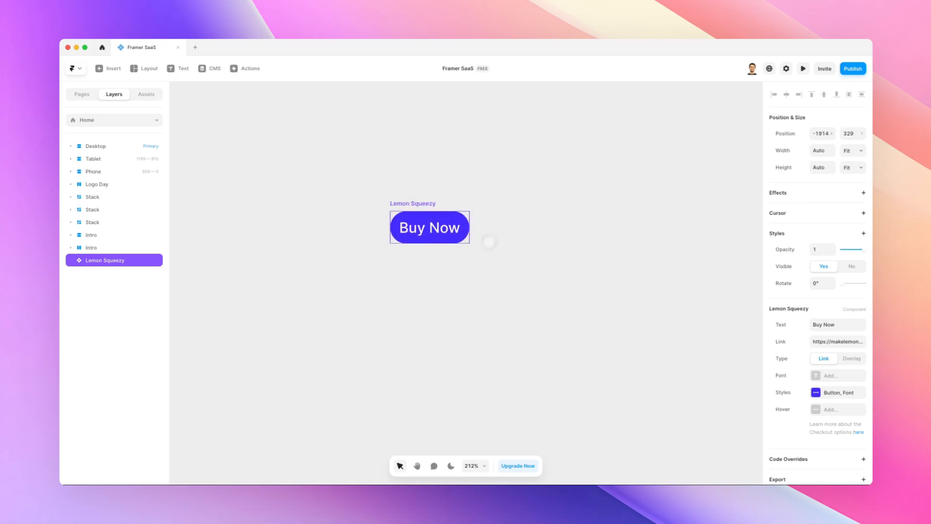
pyautogui.scroll(2, 439, 216)
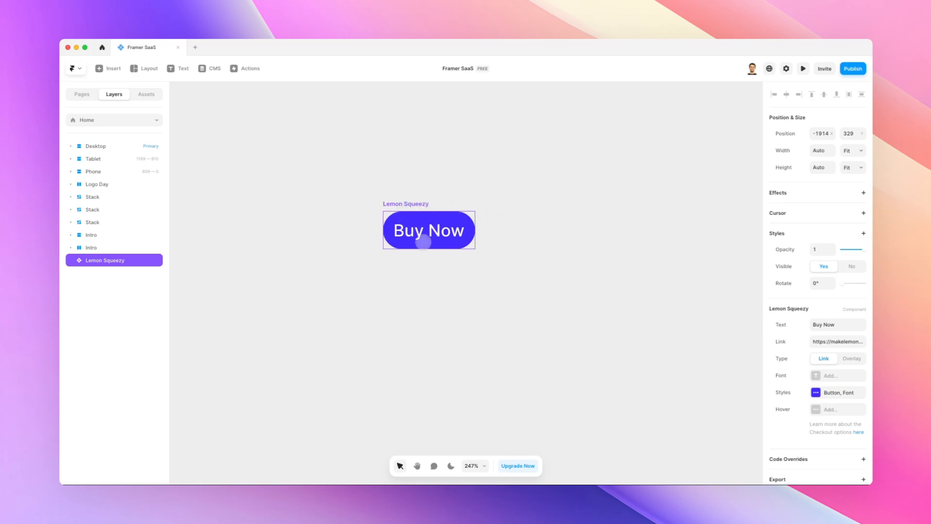
pyautogui.scroll(5, 424, 242)
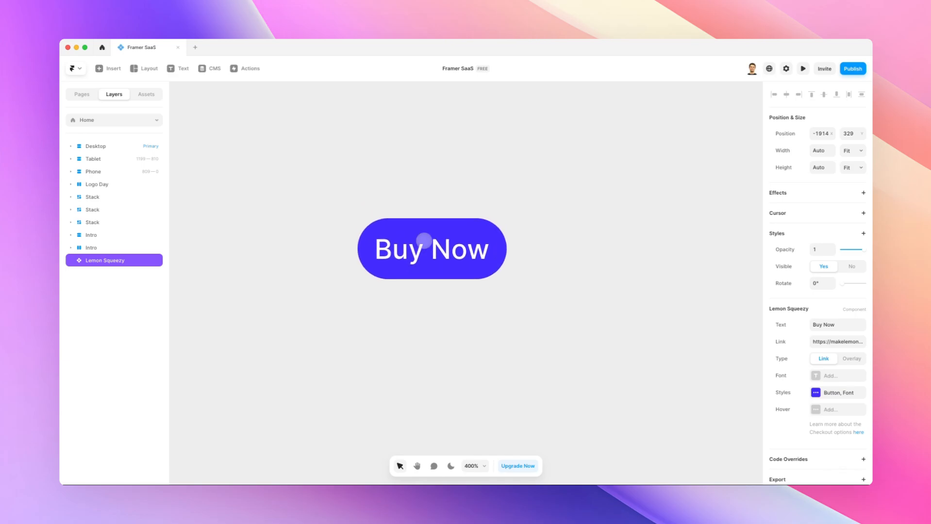
pyautogui.click(574, 237)
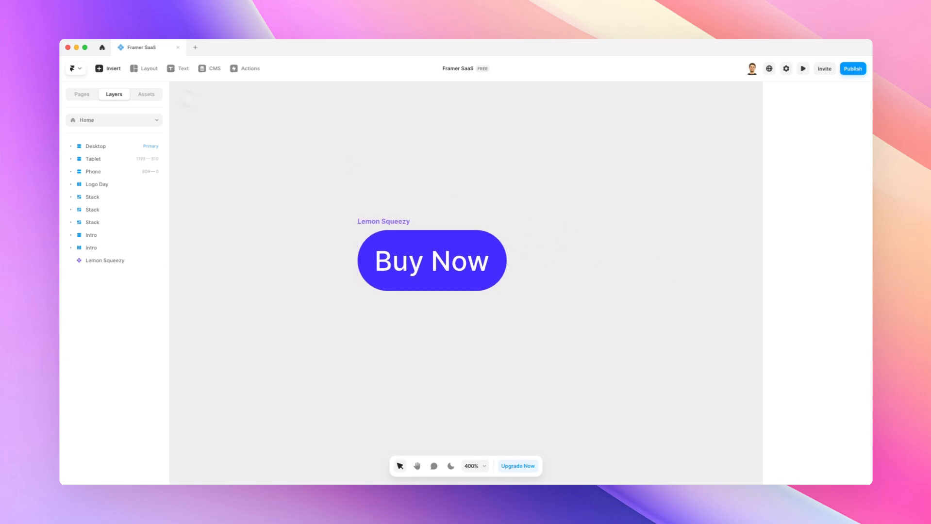
# - Insert a Gumroad component from the Utility elements and center it below the Lemon Squeezy button
pyautogui.click(111, 69)
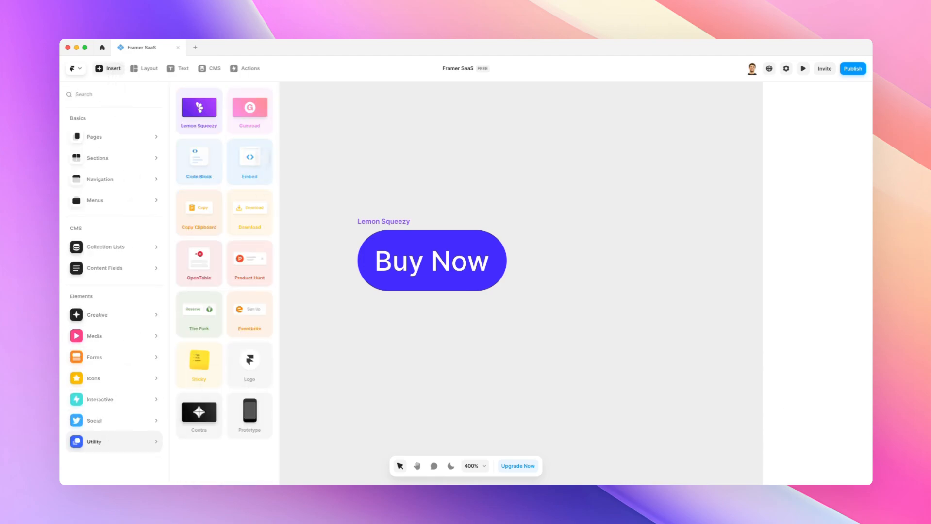
pyautogui.moveTo(255, 116); pyautogui.dragTo(403, 358)
pyautogui.scroll(-1, 414, 345)
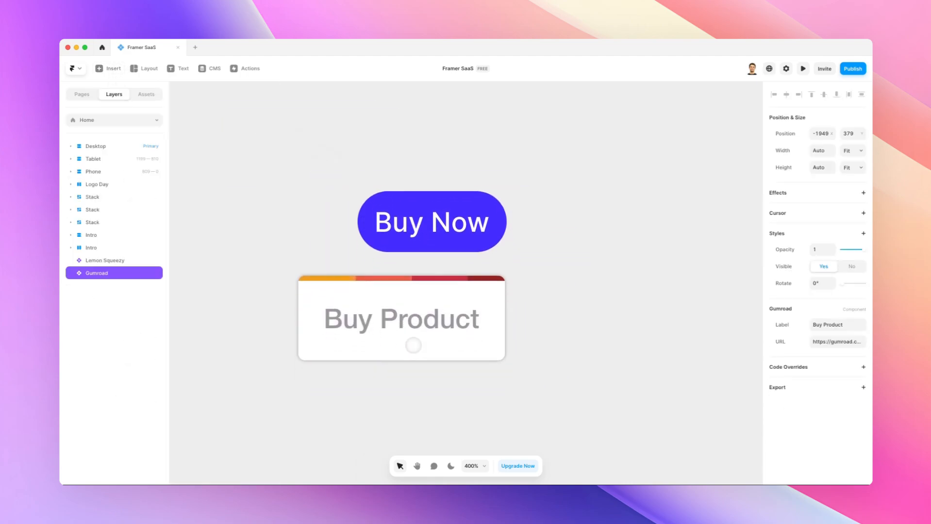
pyautogui.scroll(-1, 414, 346)
pyautogui.scroll(-3, 406, 261)
pyautogui.moveTo(410, 259); pyautogui.dragTo(429, 280)
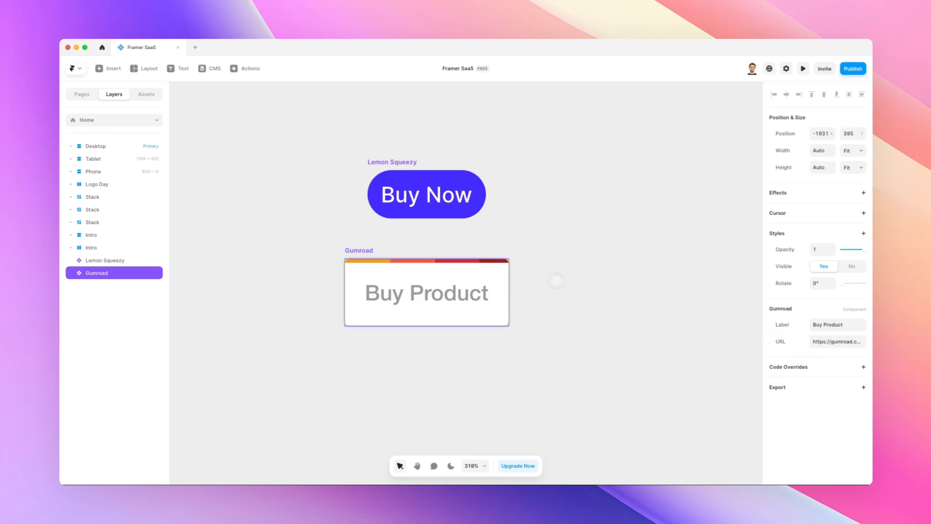
# - Delete the Gumroad and Lemon Squeezy components from the canvas
pyautogui.moveTo(546, 242); pyautogui.dragTo(272, 345)
pyautogui.press('BackSpace')
pyautogui.moveTo(306, 137); pyautogui.dragTo(522, 268)
pyautogui.press('BackSpace')
# - Insert a Code Block component from the Utility elements onto the canvas
pyautogui.click(108, 69)
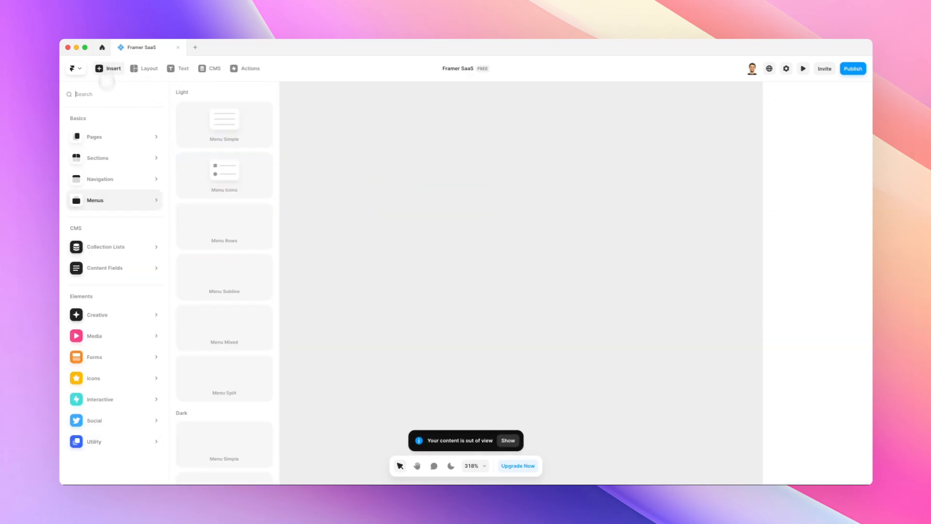
pyautogui.click(108, 440)
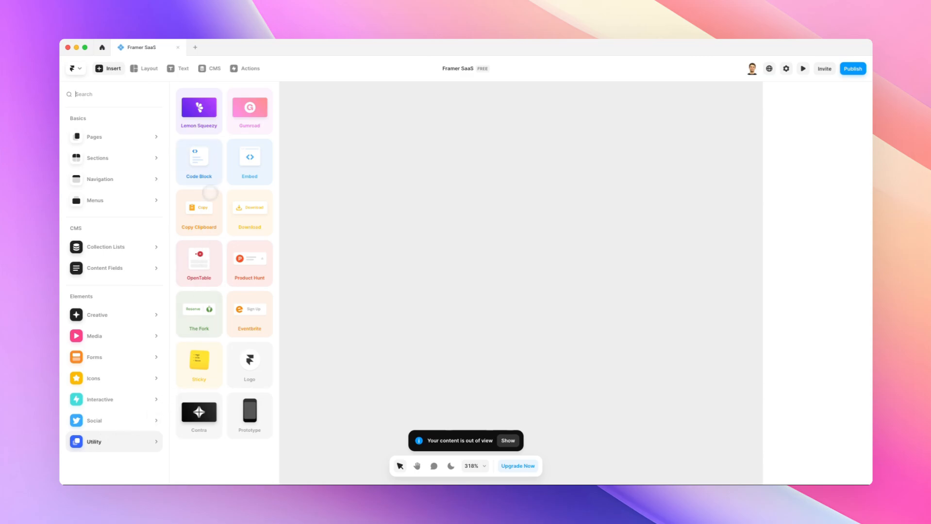
pyautogui.click(206, 169)
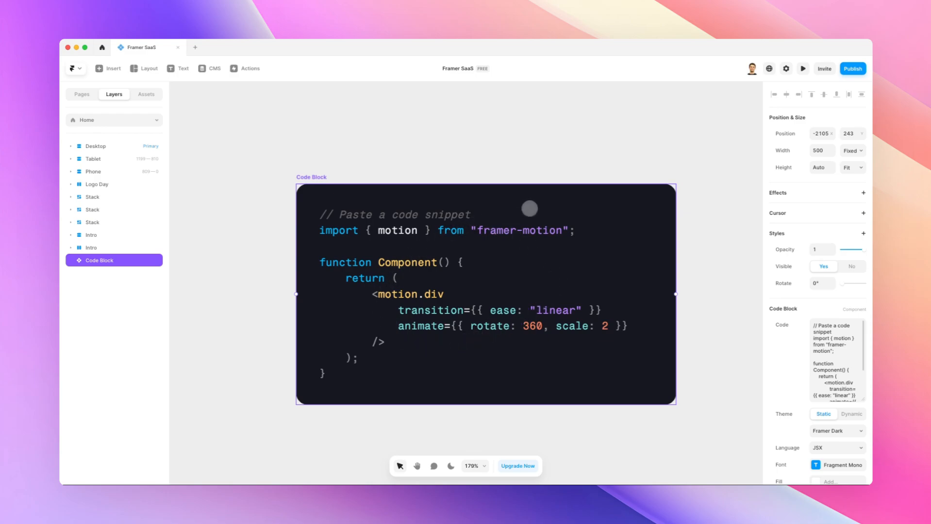
# - Review the code block's snippet and try the Dynamic theme mode, restoring Static
pyautogui.scroll(-2, 853, 382)
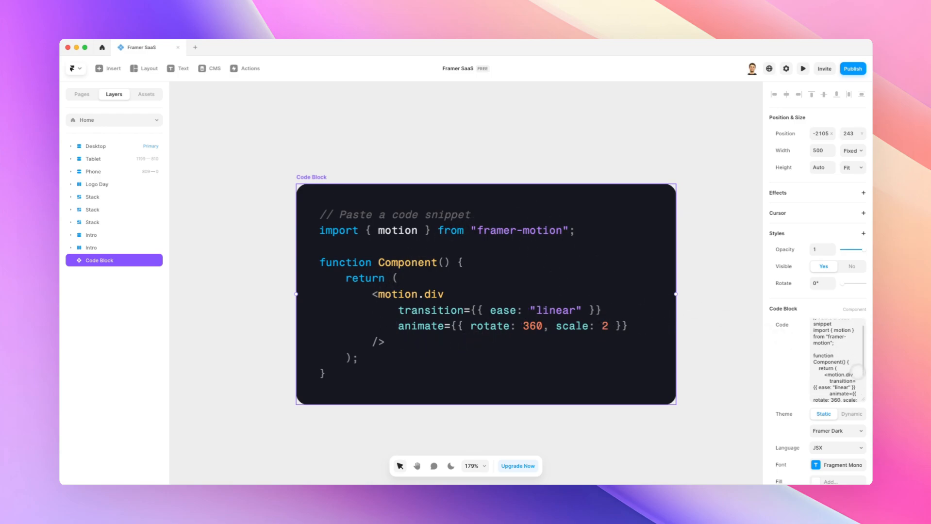
pyautogui.scroll(-1, 573, 296)
pyautogui.hscroll(2, 573, 295)
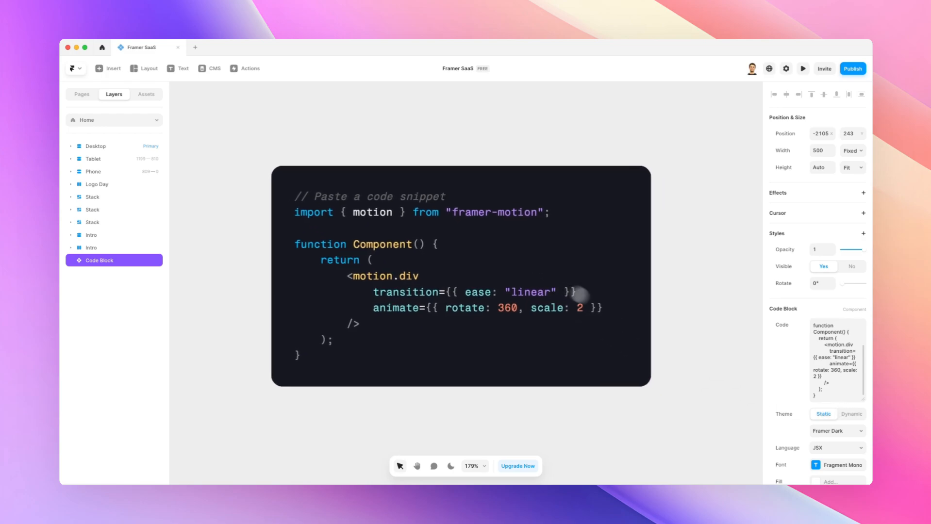
pyautogui.click(847, 415)
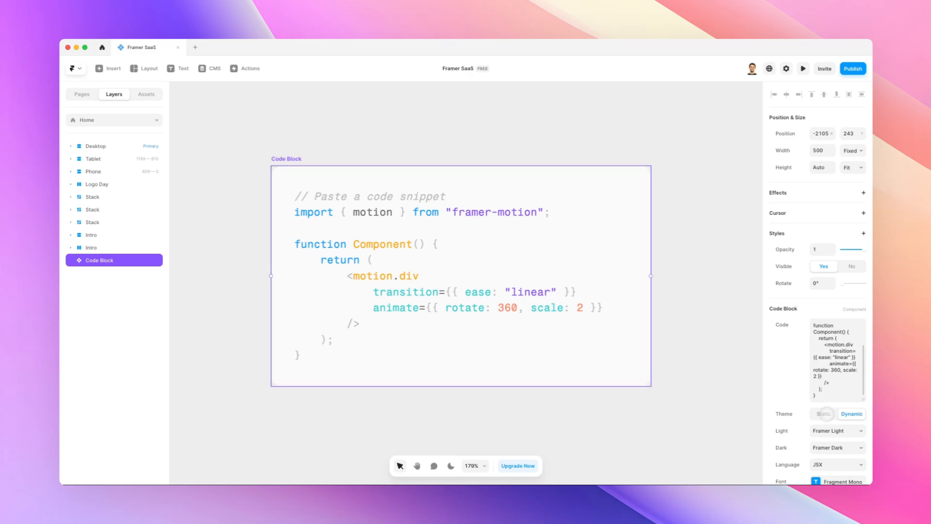
pyautogui.click(825, 415)
# - Try the Cobalt 2 and Atom Dark color themes on the code block
pyautogui.scroll(-3, 826, 414)
pyautogui.click(835, 364)
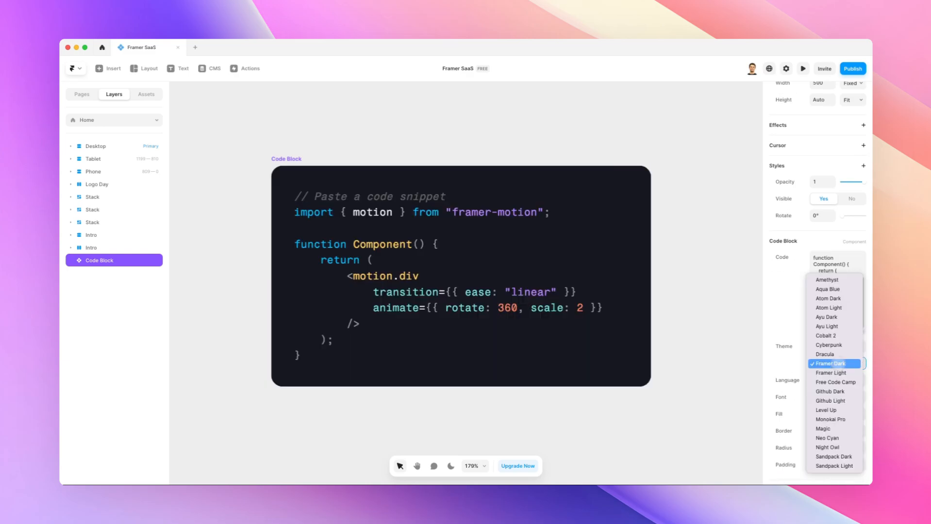
pyautogui.click(832, 336)
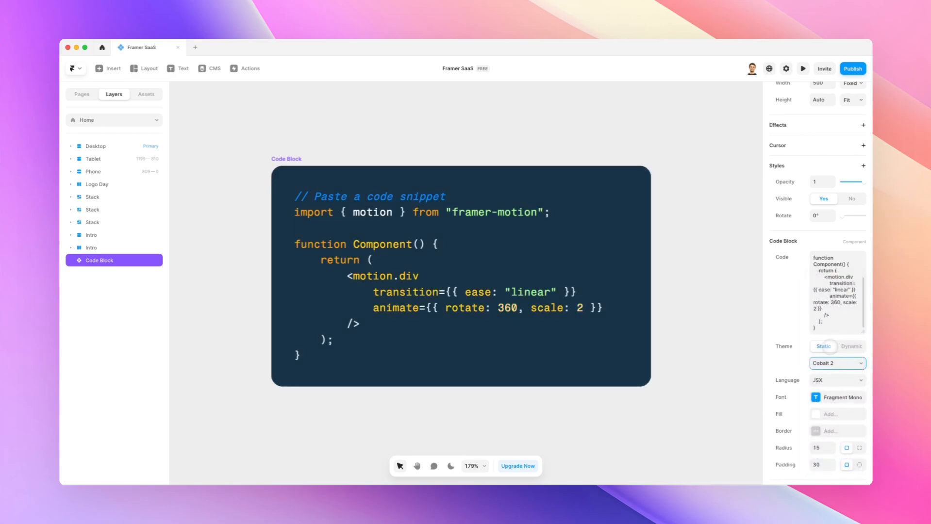
pyautogui.click(837, 363)
pyautogui.click(834, 339)
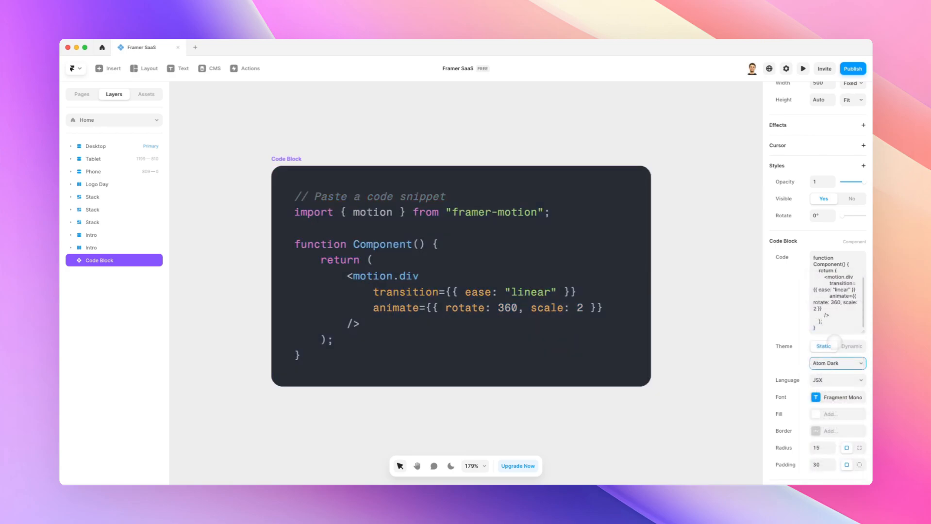
# - Try the Level Up and Github Light themes on the code block and set it to Github Dark
pyautogui.click(837, 363)
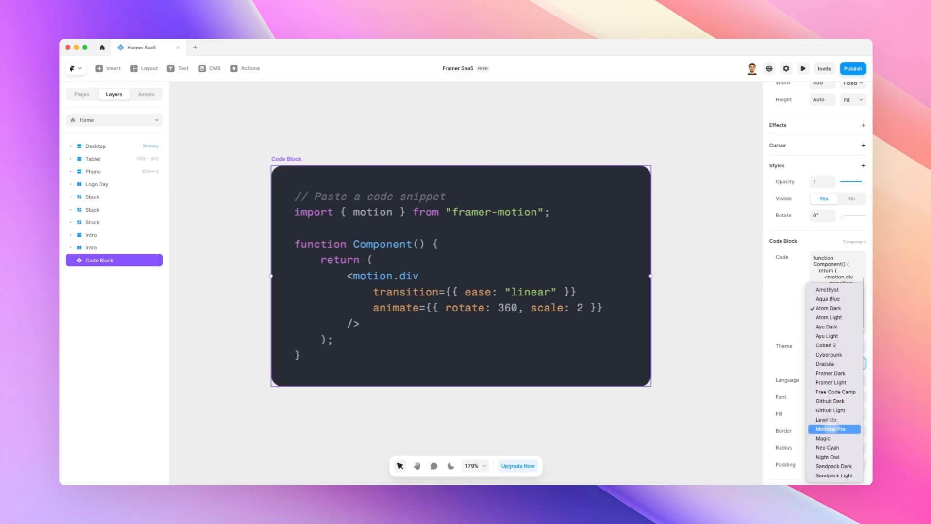
pyautogui.click(827, 420)
pyautogui.click(831, 364)
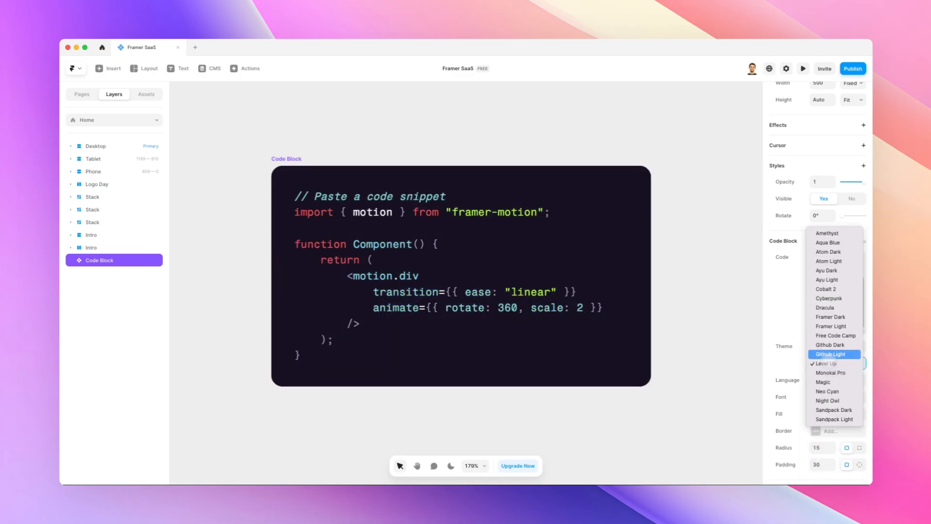
pyautogui.click(831, 355)
pyautogui.click(835, 364)
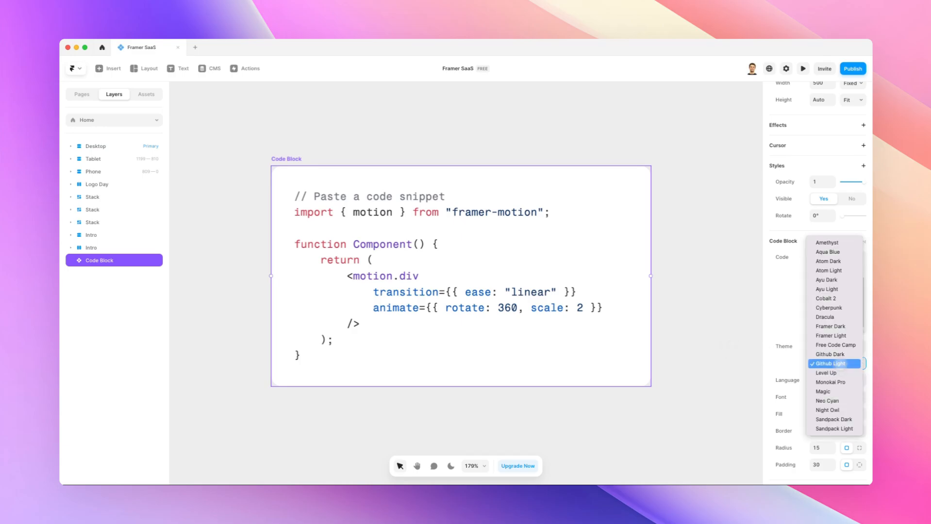
pyautogui.click(831, 355)
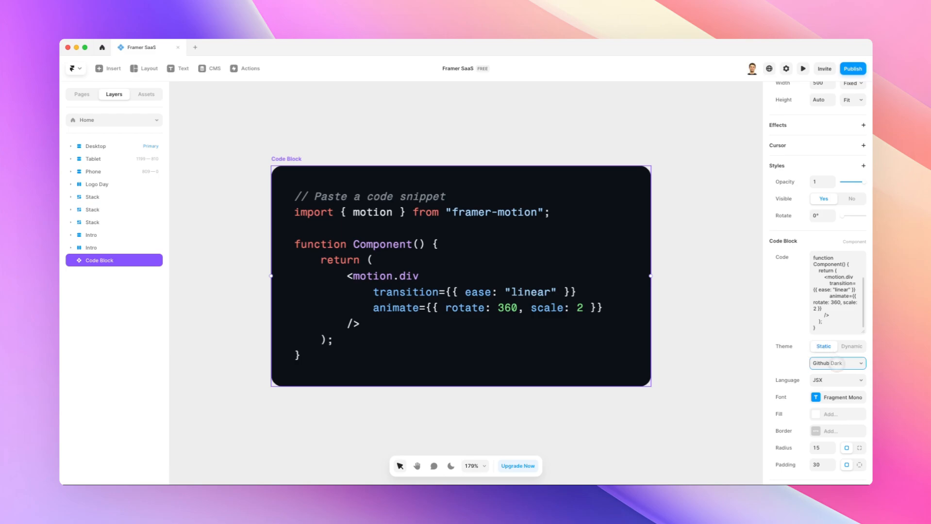
# - Review the theme and language options available for the code block, keeping Github Dark and JSX
pyautogui.click(836, 364)
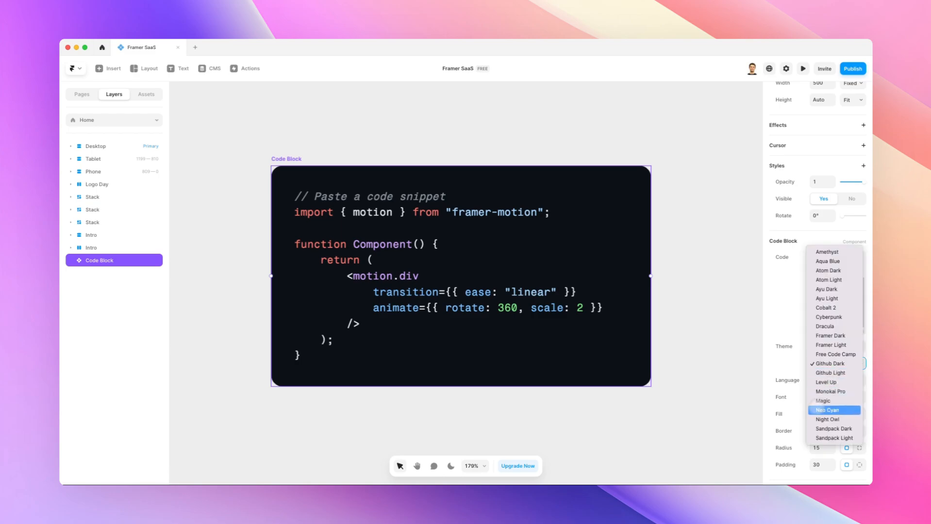
pyautogui.click(793, 373)
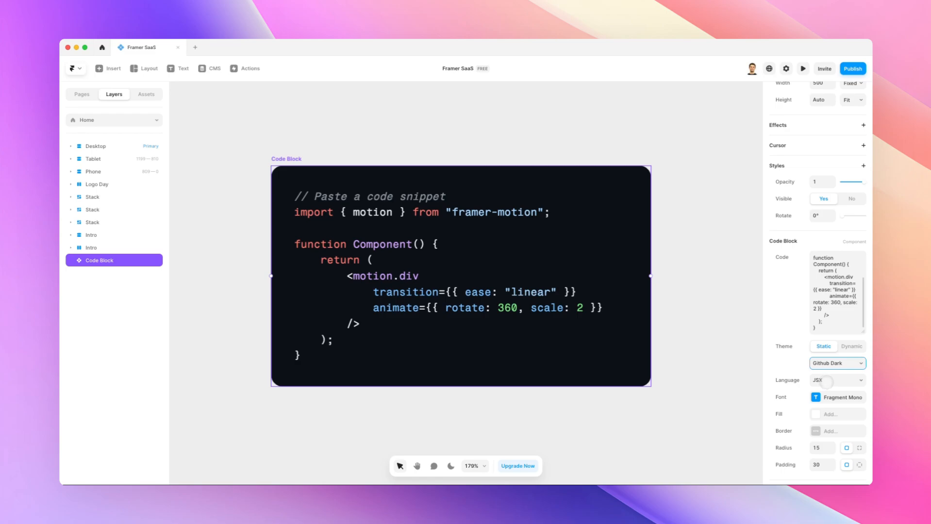
pyautogui.click(827, 382)
pyautogui.click(832, 404)
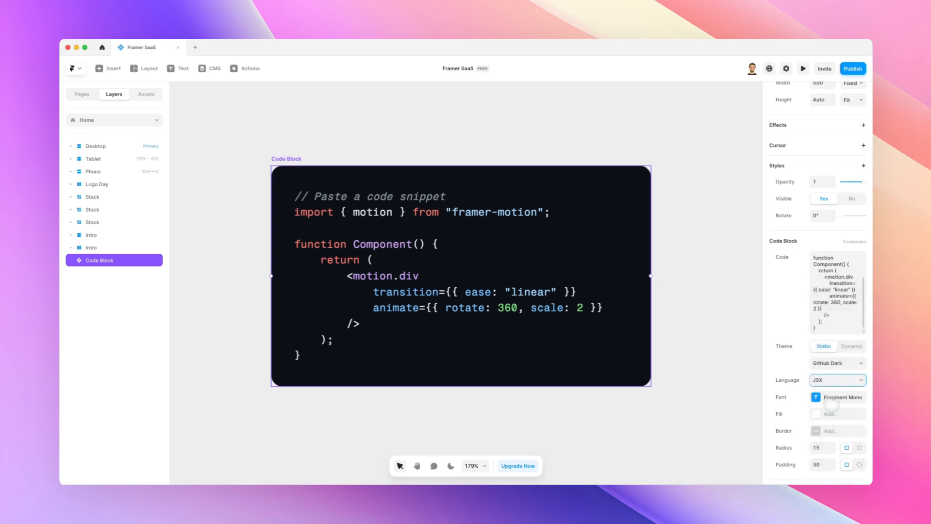
# - Set the code block's language to Less and check its font settings
pyautogui.scroll(-2, 809, 373)
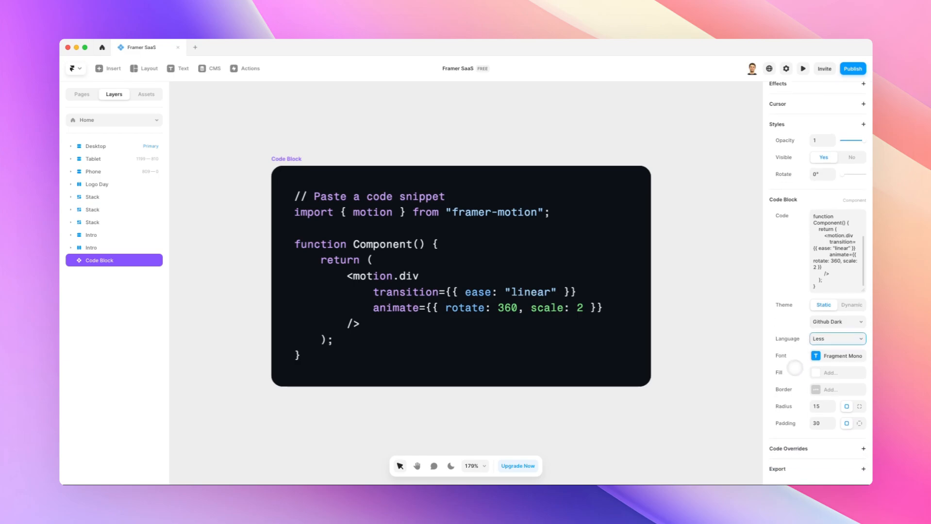
pyautogui.click(819, 356)
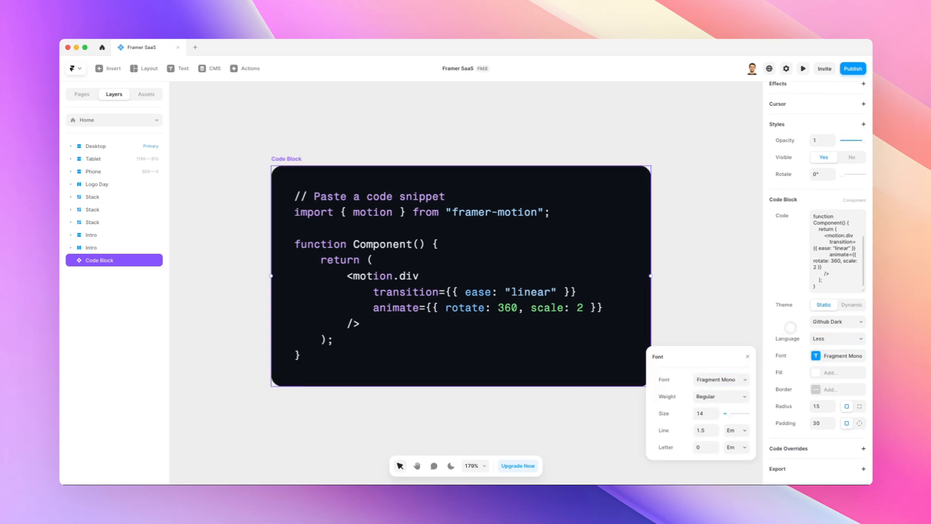
pyautogui.click(791, 328)
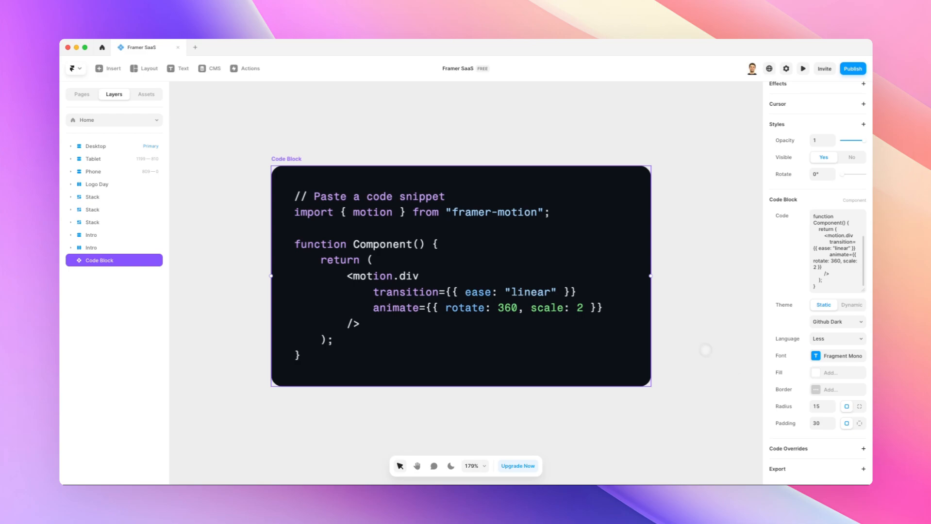
pyautogui.click(705, 350)
pyautogui.click(590, 295)
pyautogui.scroll(1, 356, 126)
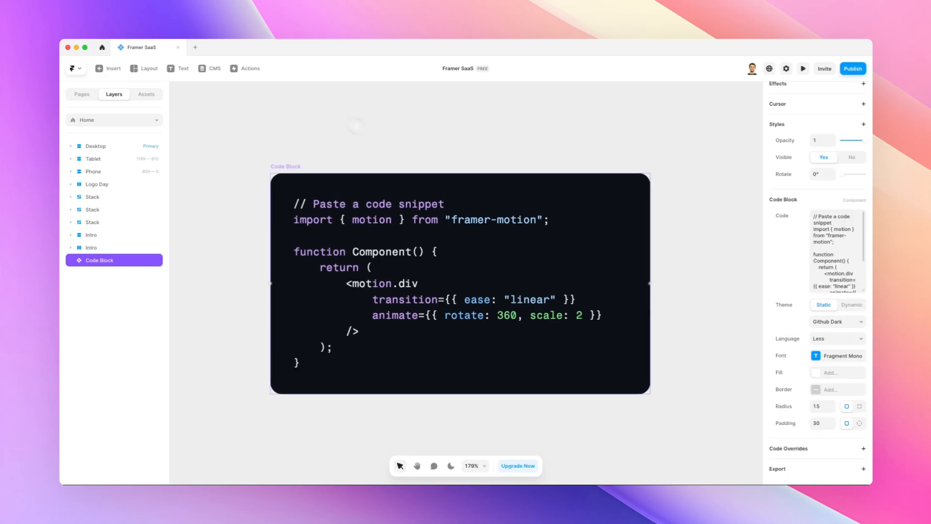
pyautogui.hscroll(-1, 356, 125)
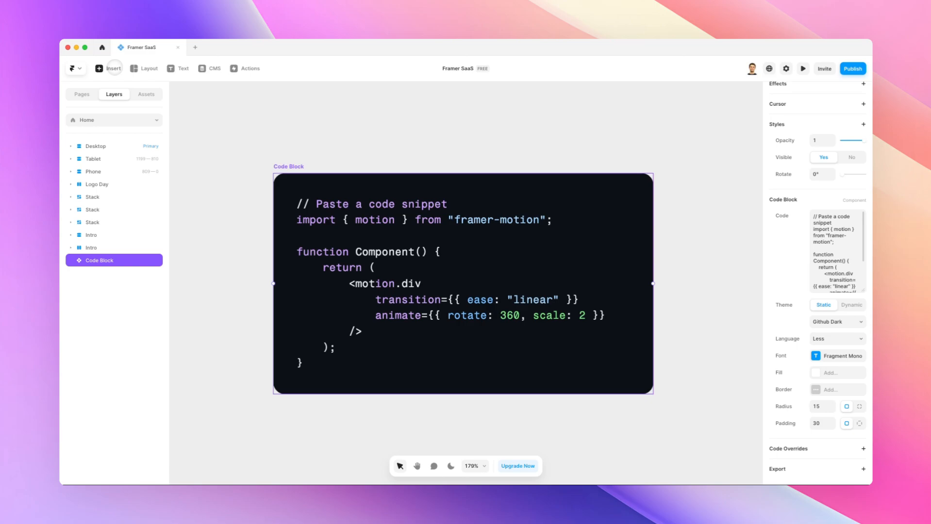
# - Replace the code block with an Embed component from the Utility elements and set its type to HTML
pyautogui.press('Delete')
pyautogui.click(115, 68)
pyautogui.moveTo(135, 440)
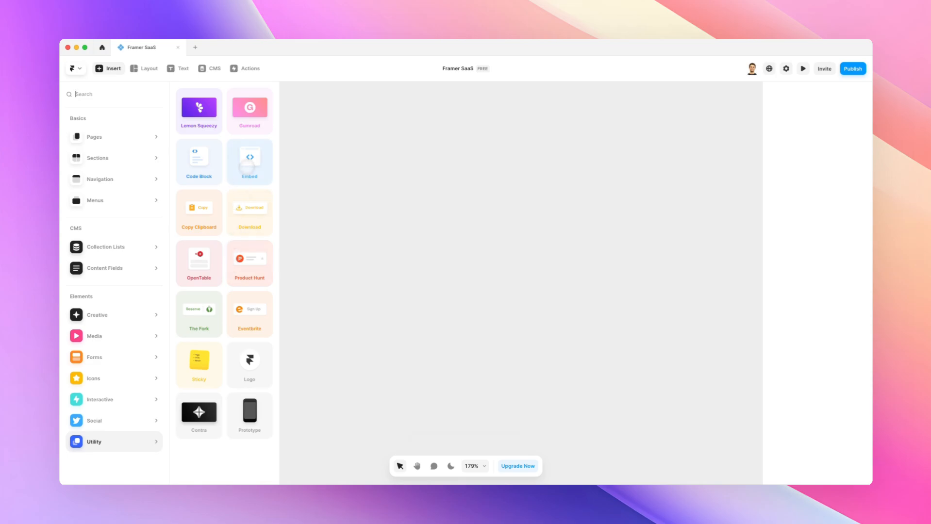
pyautogui.moveTo(248, 166); pyautogui.dragTo(461, 255)
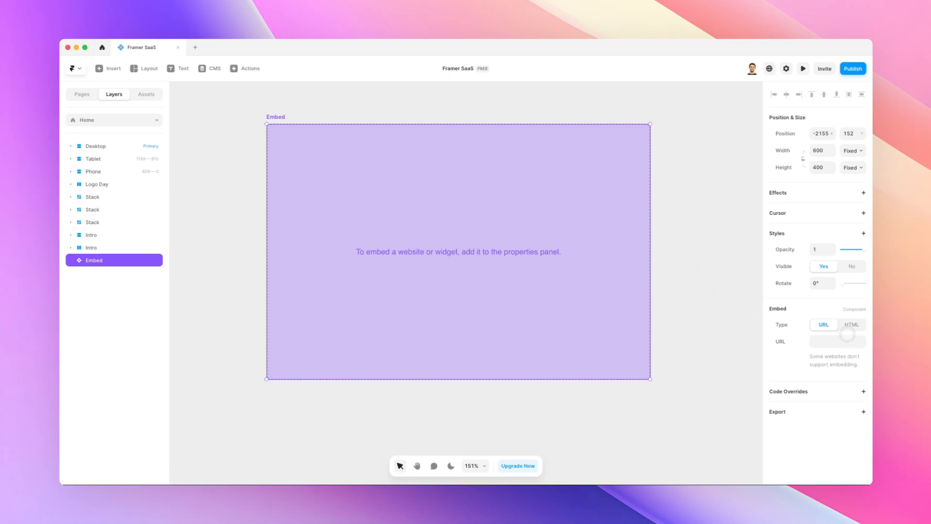
pyautogui.click(852, 325)
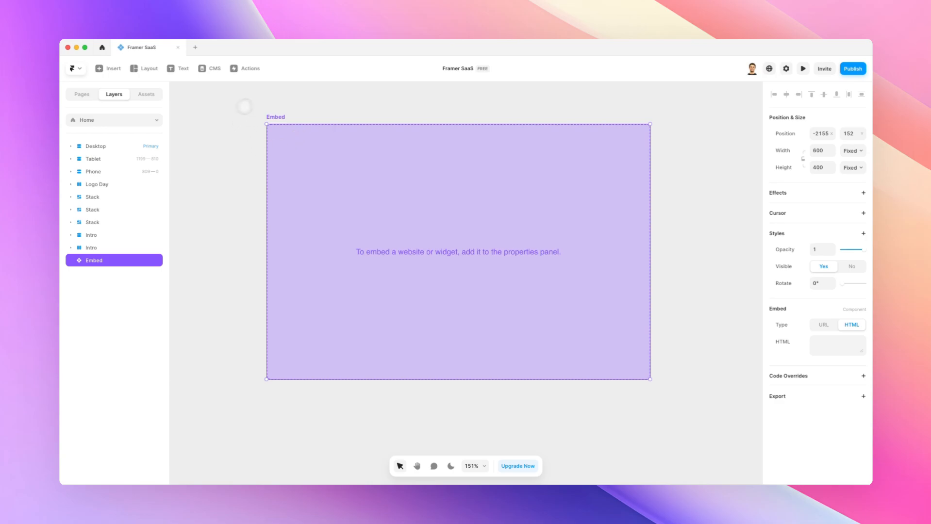
# - Replace the Embed component with an OpenTable reservation widget from the Utility elements
pyautogui.press('Delete')
pyautogui.click(111, 68)
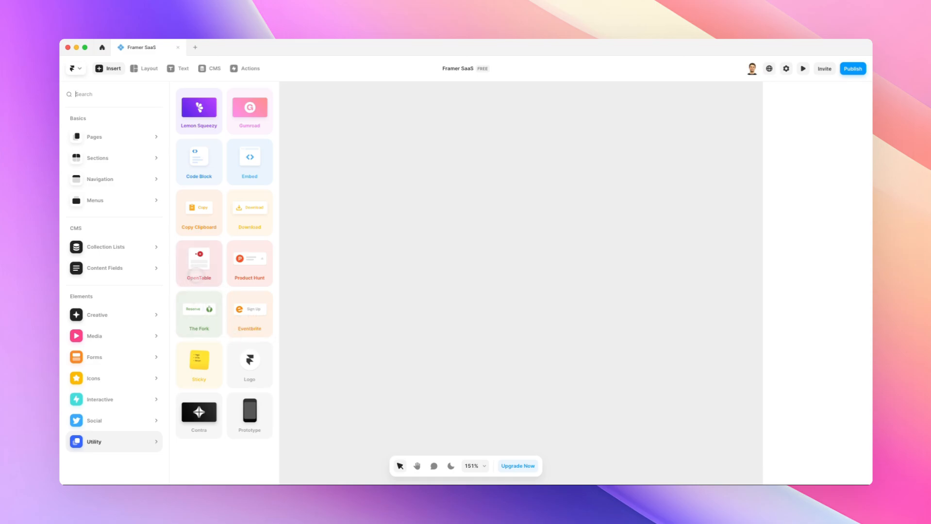
pyautogui.moveTo(200, 278); pyautogui.dragTo(471, 270)
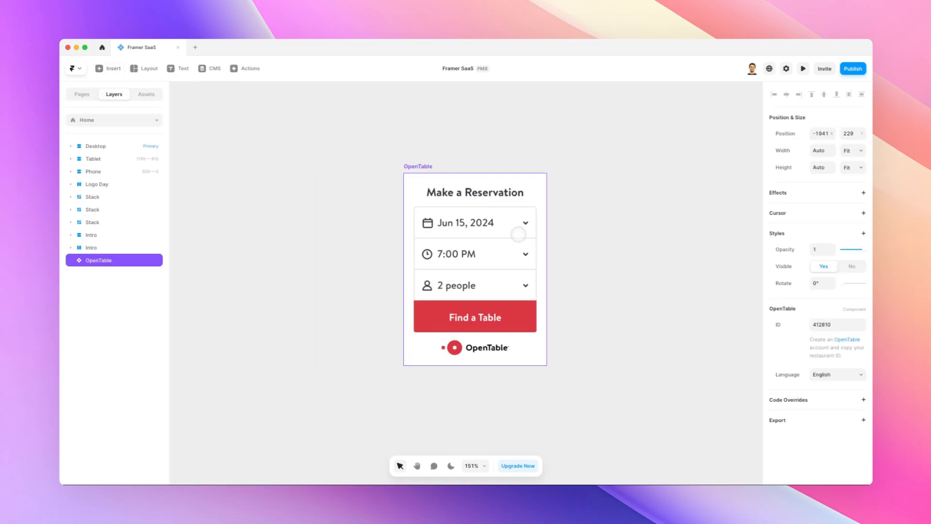
pyautogui.scroll(3, 514, 237)
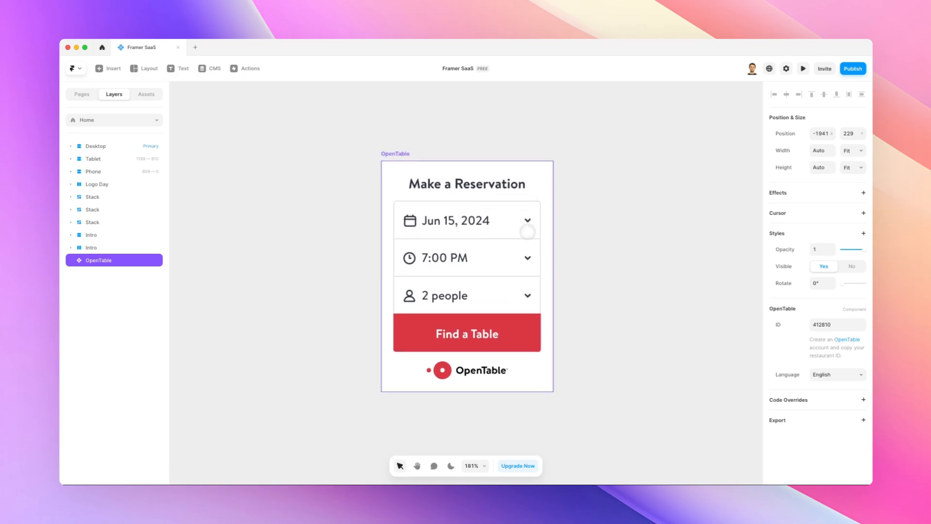
# - Replace the OpenTable widget with a Contra component and look over its service cards
pyautogui.press('Delete')
pyautogui.click(108, 68)
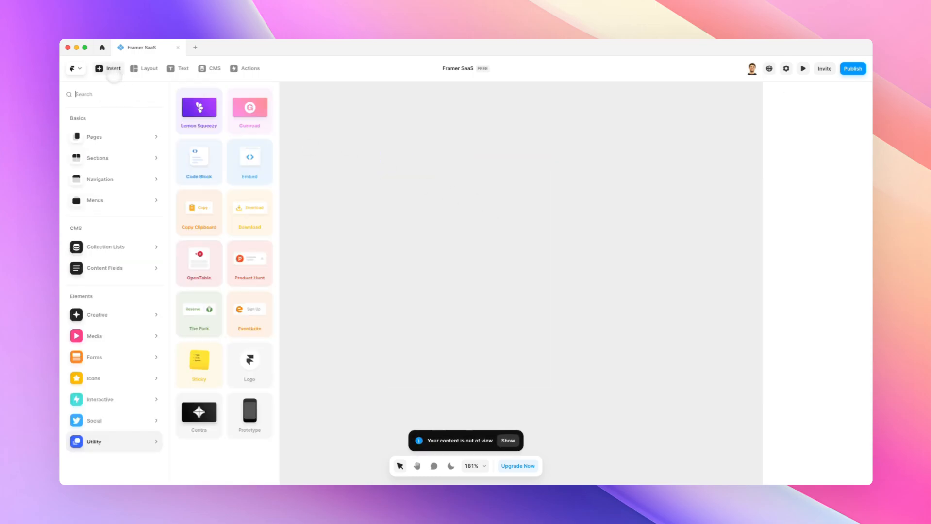
pyautogui.click(94, 442)
pyautogui.moveTo(199, 413); pyautogui.dragTo(418, 253)
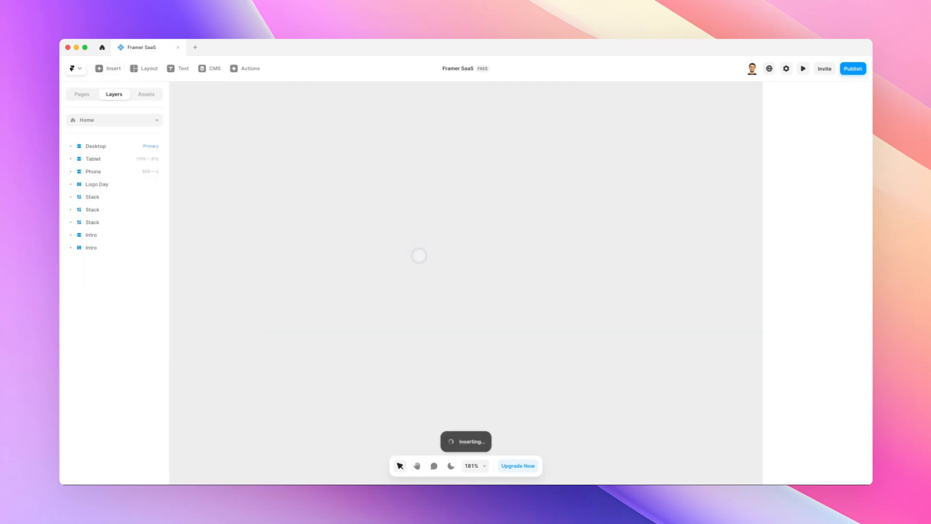
pyautogui.scroll(-2, 456, 259)
pyautogui.scroll(-5, 459, 258)
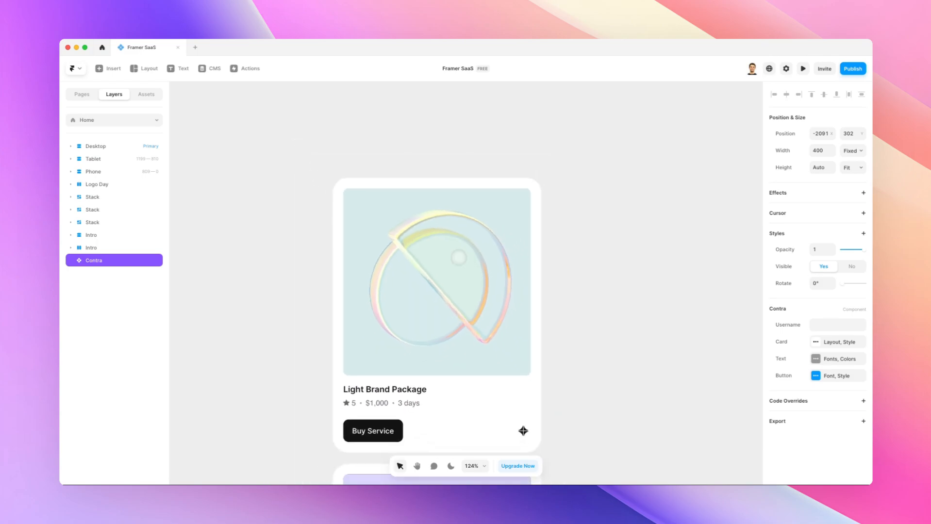
pyautogui.scroll(-3, 459, 258)
pyautogui.scroll(-4, 459, 258)
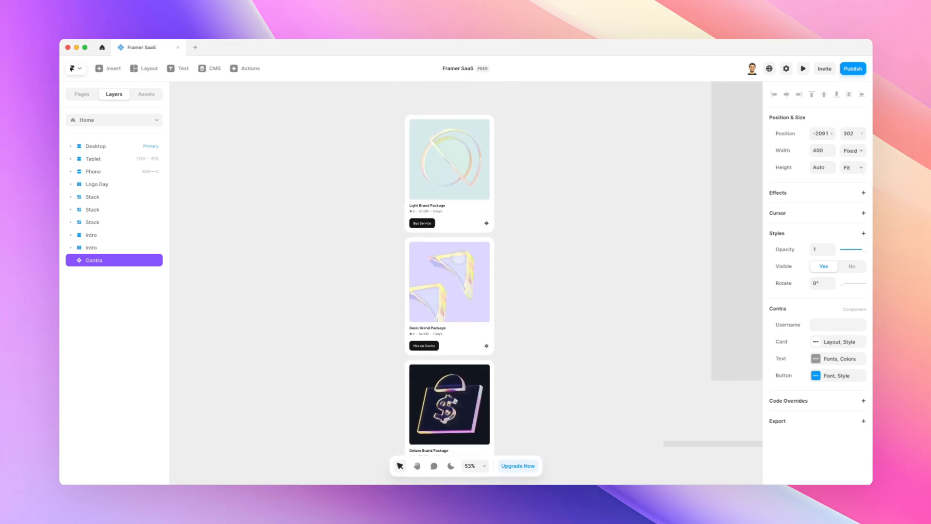
pyautogui.scroll(-1, 459, 257)
pyautogui.scroll(-3, 459, 257)
pyautogui.scroll(4, 466, 255)
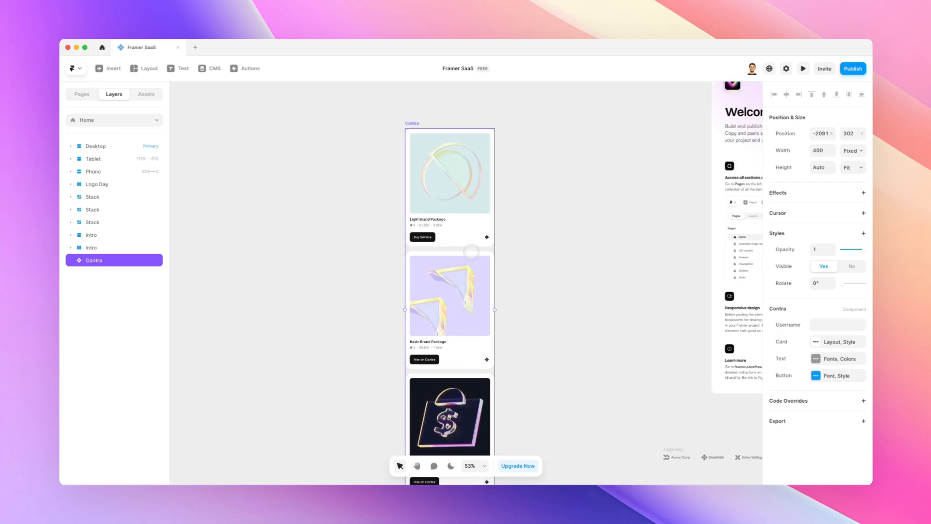
# - Replace the Contra component with a Download button from the Utility elements and switch its source to URL
pyautogui.press('Delete')
pyautogui.click(103, 68)
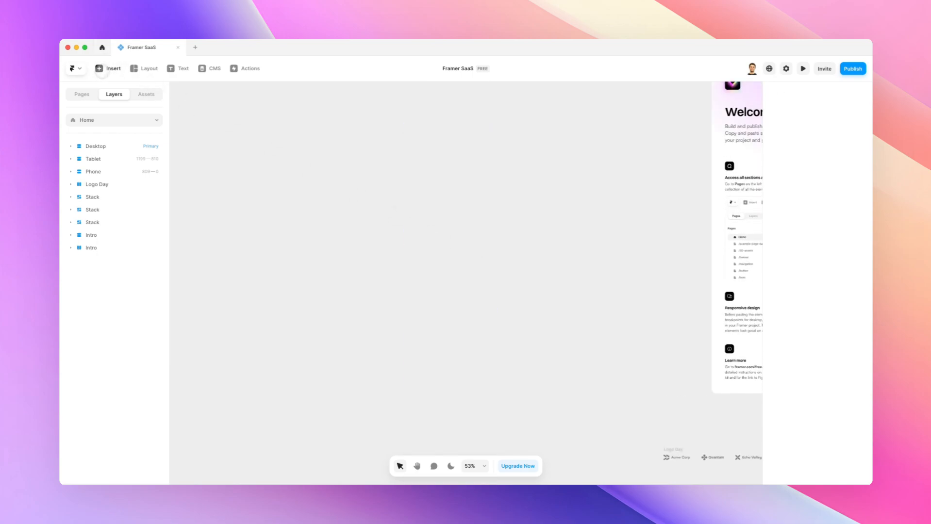
pyautogui.moveTo(104, 439)
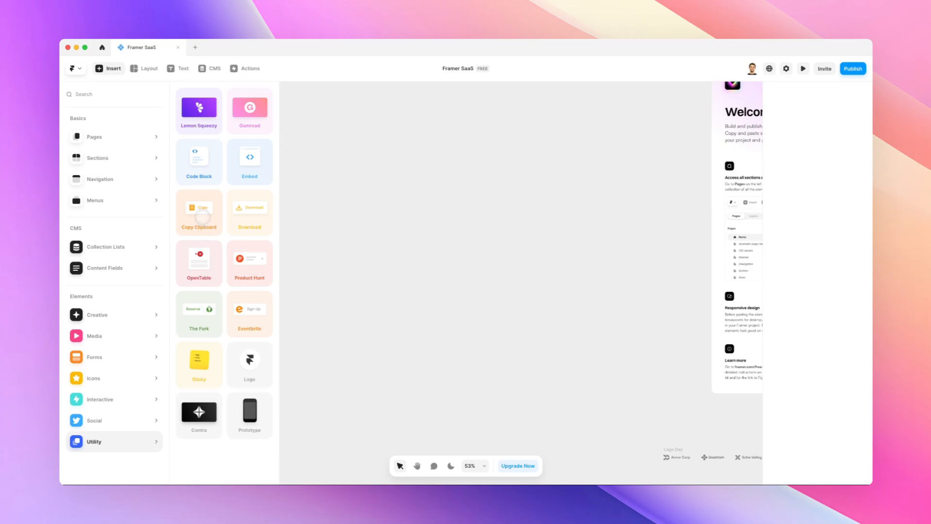
pyautogui.moveTo(203, 216); pyautogui.dragTo(464, 209)
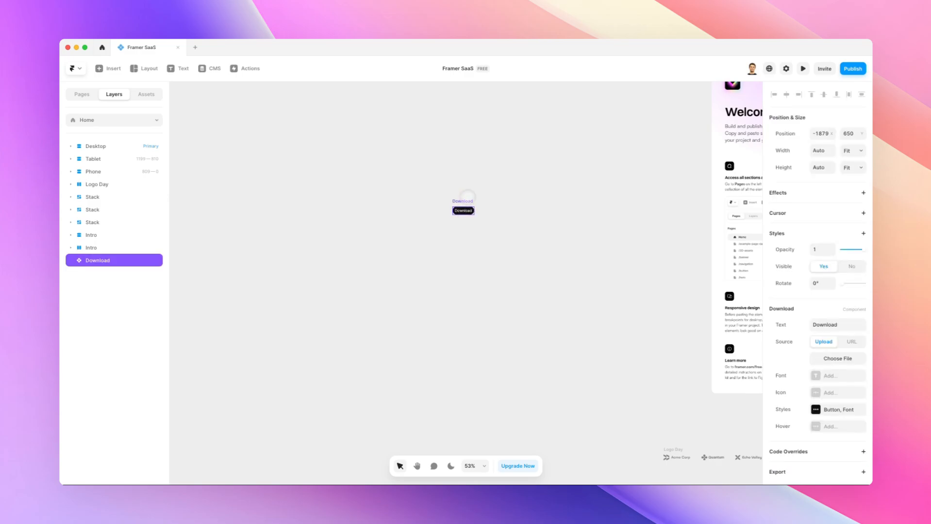
pyautogui.scroll(5, 469, 194)
pyautogui.scroll(2, 469, 194)
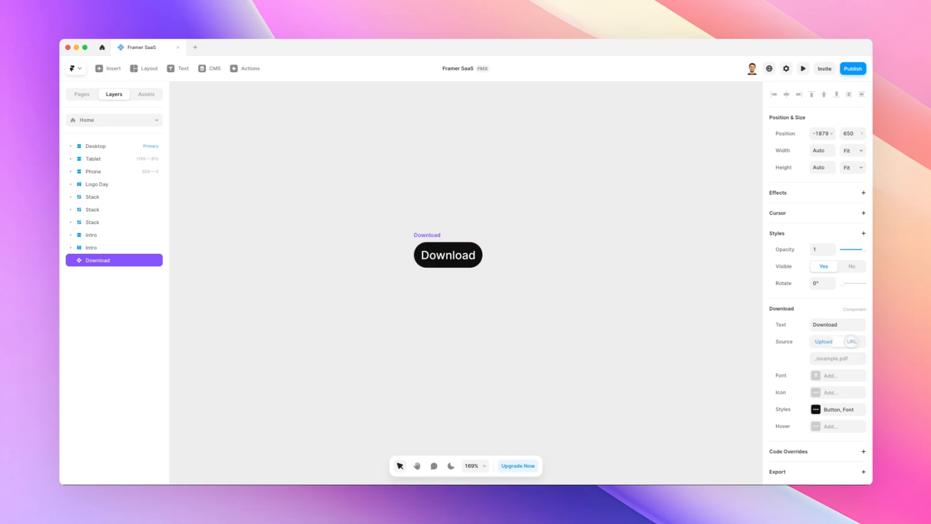
# - Delete the Download button from the canvas and open the library of insertable elements
pyautogui.moveTo(367, 205); pyautogui.dragTo(603, 351)
pyautogui.press('Delete')
pyautogui.scroll(-2, 464, 311)
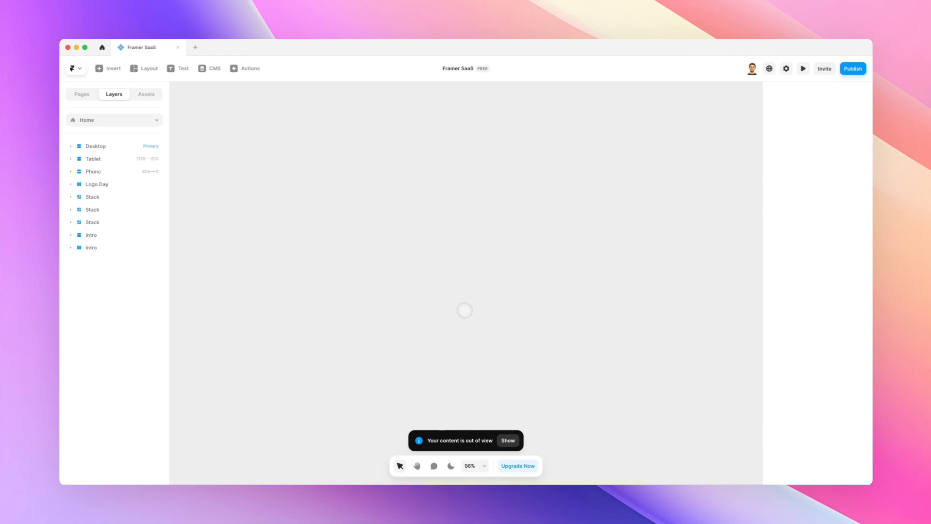
pyautogui.click(108, 69)
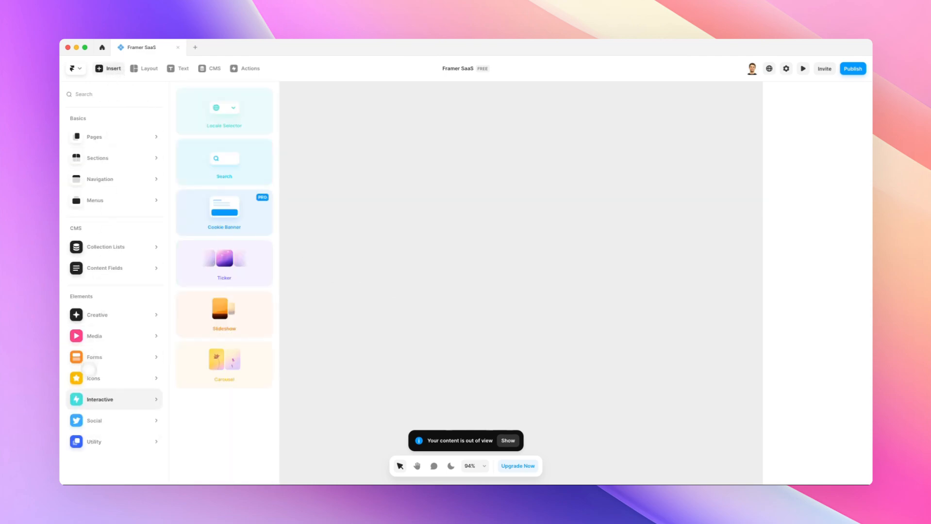